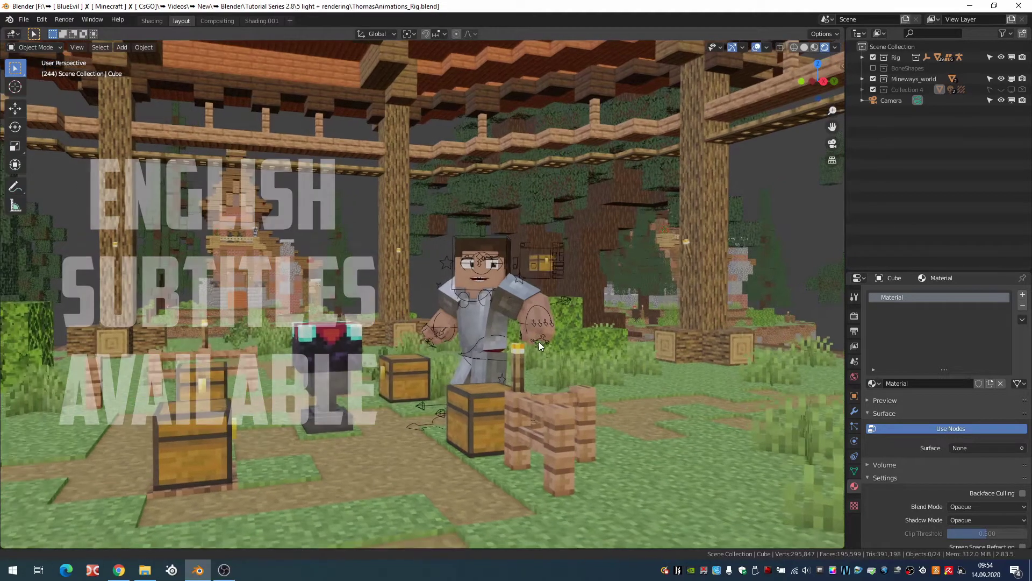
# - Add a Sun lamp to the floating-island scene
pyautogui.keyDown('shift'); pyautogui.moveTo(477, 333); pyautogui.dragTo(424, 352, button='middle'); pyautogui.keyUp('shift')
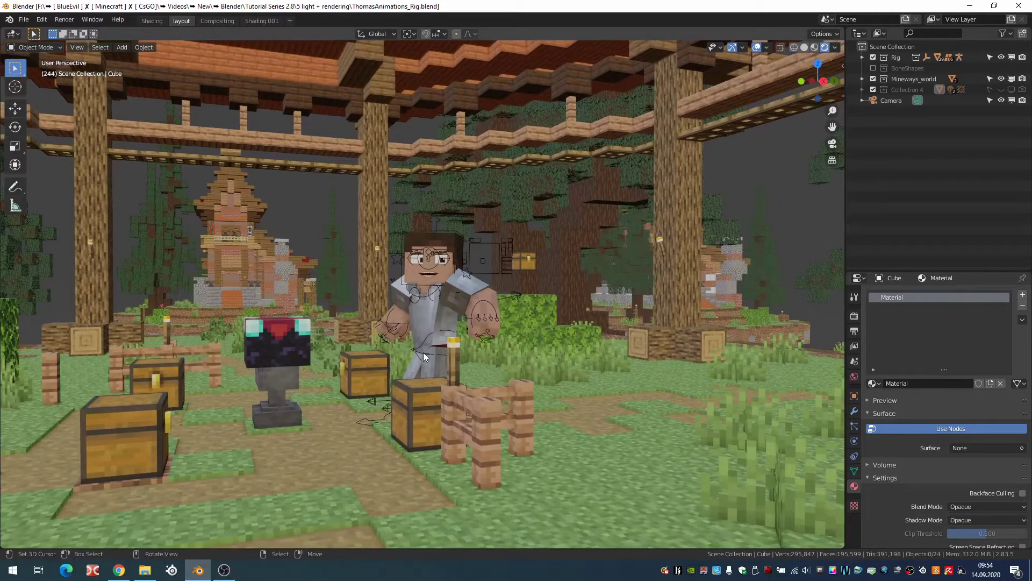
pyautogui.moveTo(423, 353); pyautogui.dragTo(499, 282, button='middle')
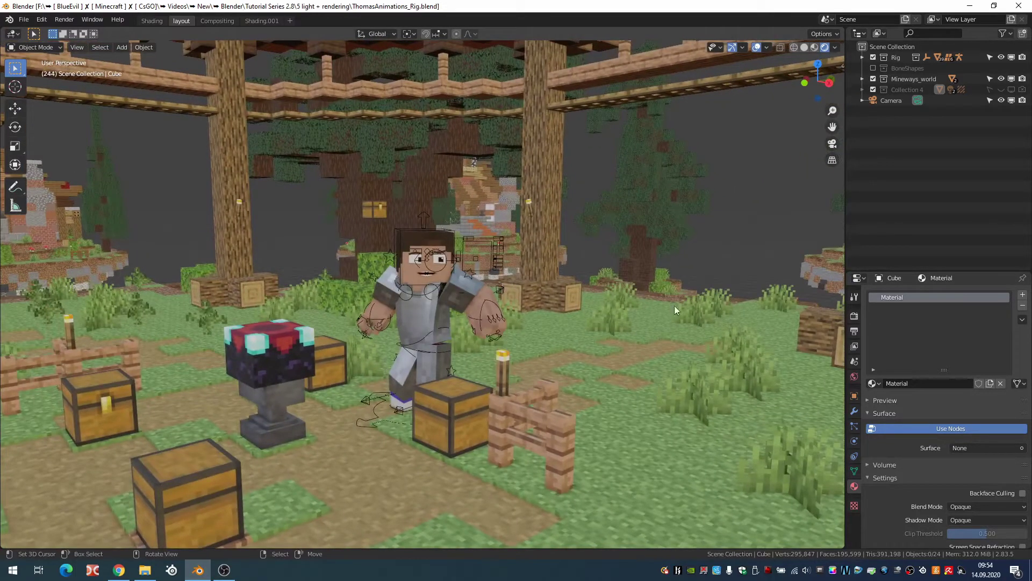
pyautogui.scroll(-3, 556, 402)
pyautogui.moveTo(568, 399); pyautogui.dragTo(530, 403, button='middle')
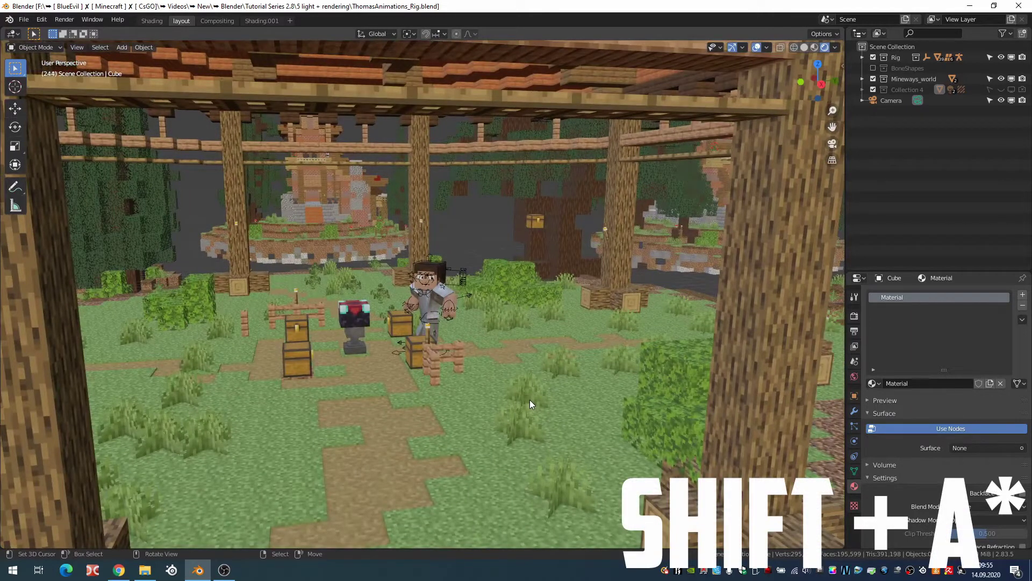
pyautogui.hotkey('shift', 'a')
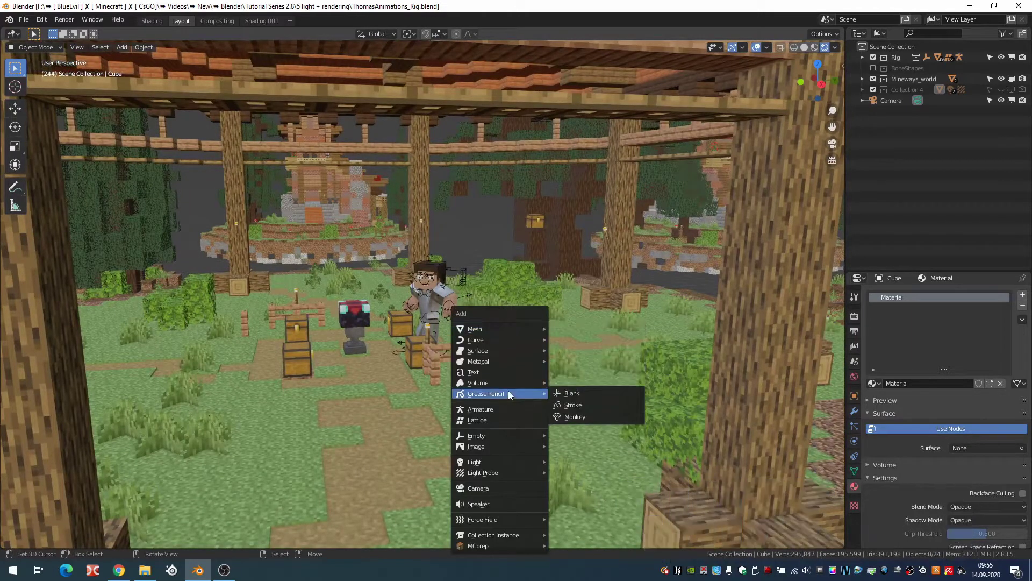
pyautogui.moveTo(475, 462)
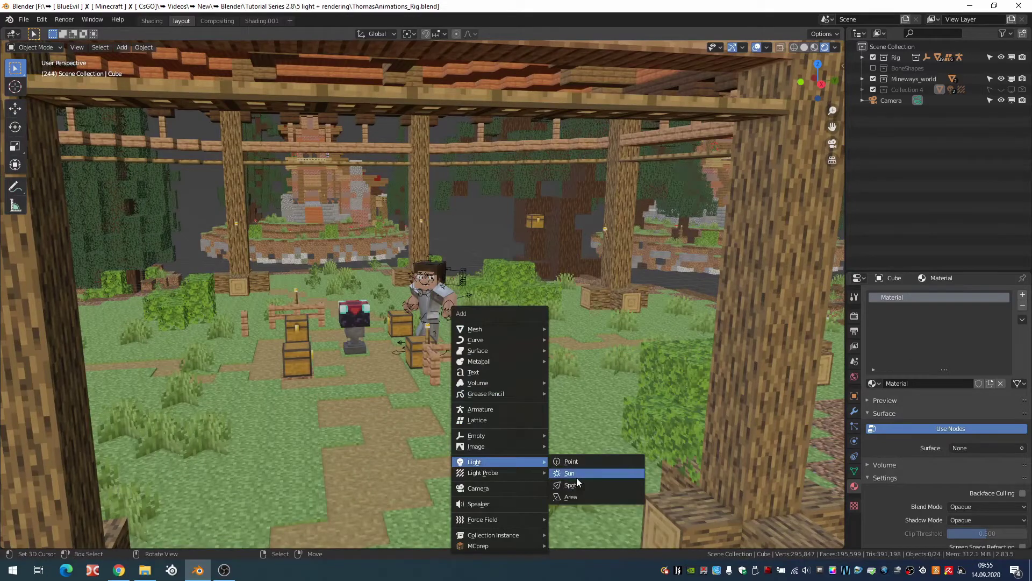
pyautogui.click(576, 477)
pyautogui.scroll(-8, 452, 322)
pyautogui.moveTo(453, 323)
pyautogui.mouseDown(button='middle')
pyautogui.moveTo(492, 328)
pyautogui.moveTo(488, 335)
pyautogui.mouseUp(button='middle')
# - Move the sun above the central island and trackball-rotate it to shine down
pyautogui.press('g')
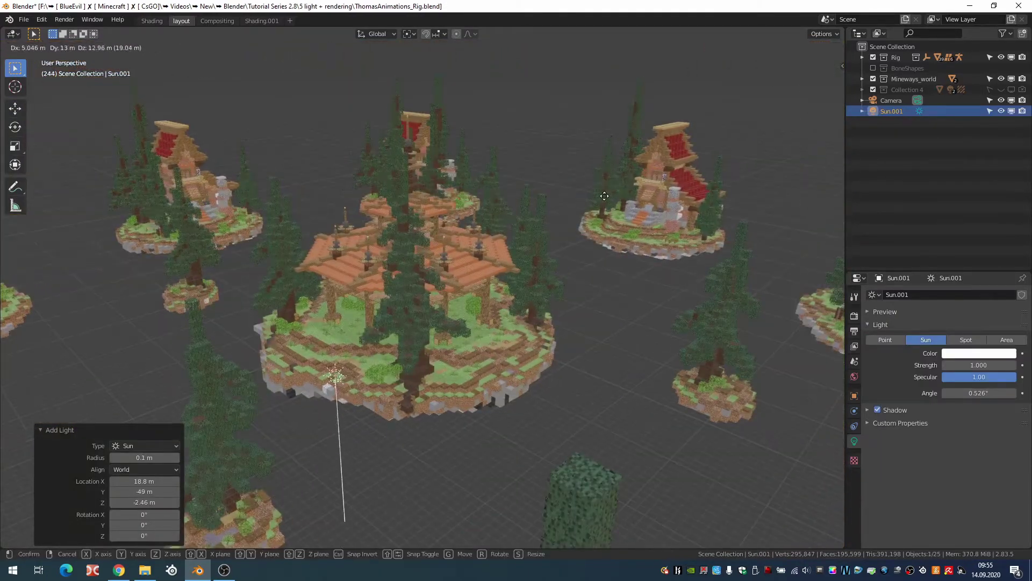
pyautogui.click(606, 188)
pyautogui.moveTo(606, 188); pyautogui.dragTo(611, 177, button='middle')
pyautogui.scroll(3, 618, 175)
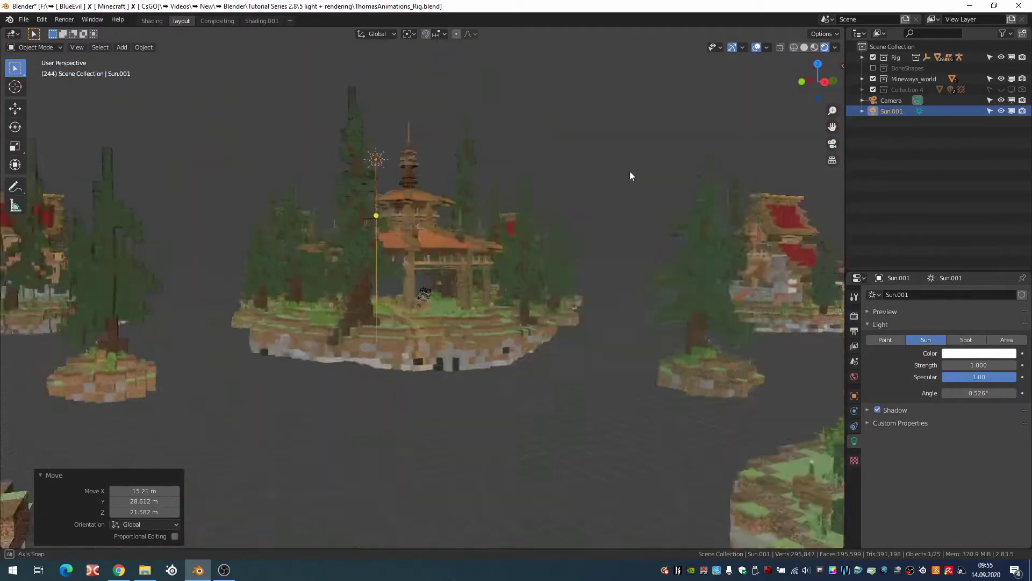
pyautogui.scroll(3, 613, 166)
pyautogui.press('g')
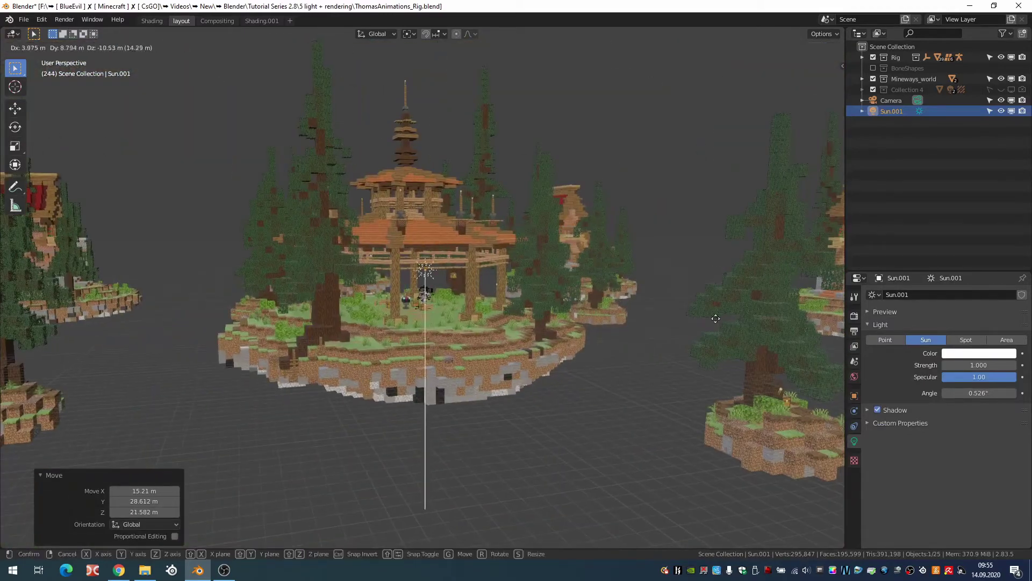
pyautogui.click(713, 337)
pyautogui.press('r')
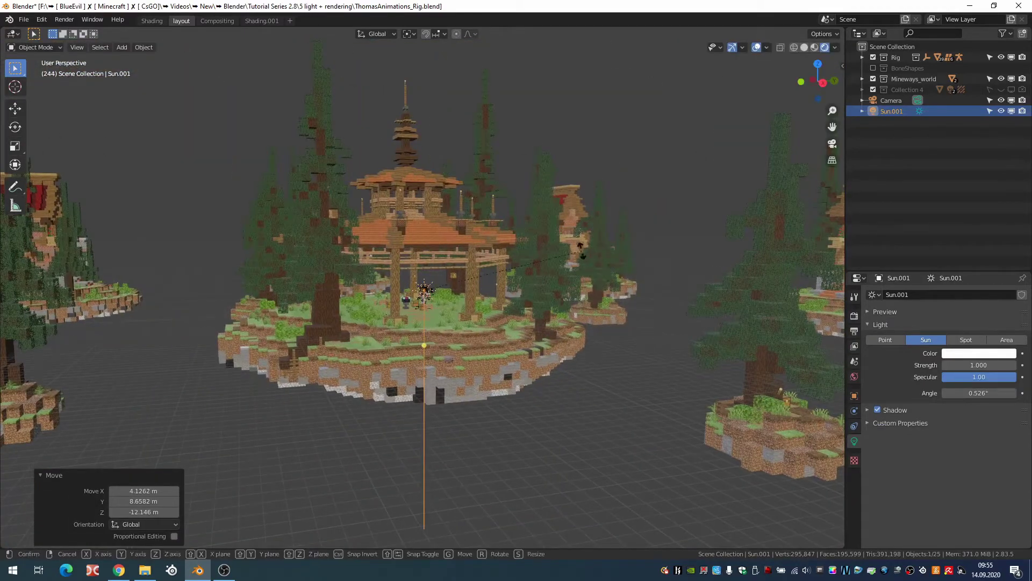
pyautogui.press('r')
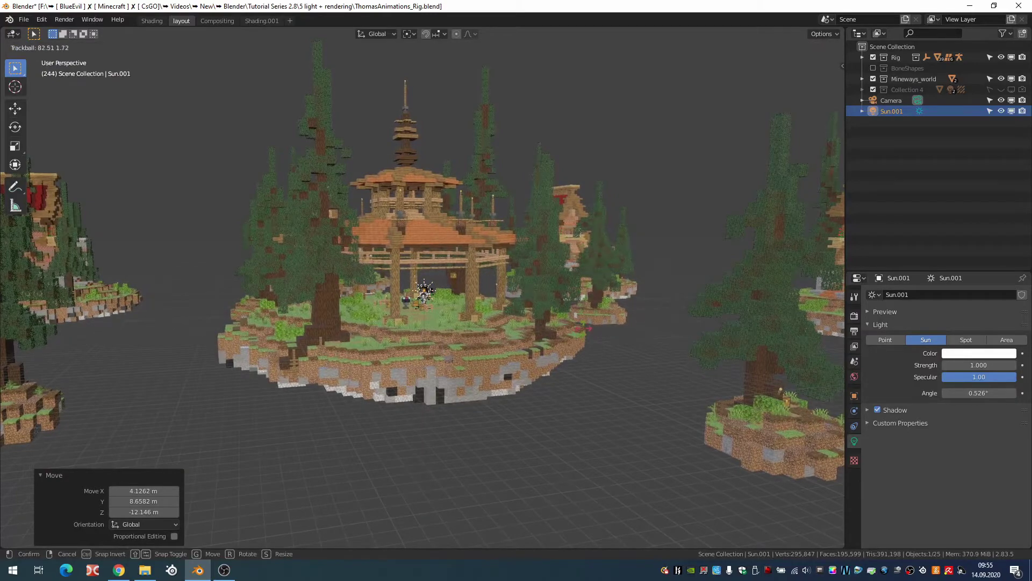
pyautogui.click(583, 329)
pyautogui.scroll(4, 507, 308)
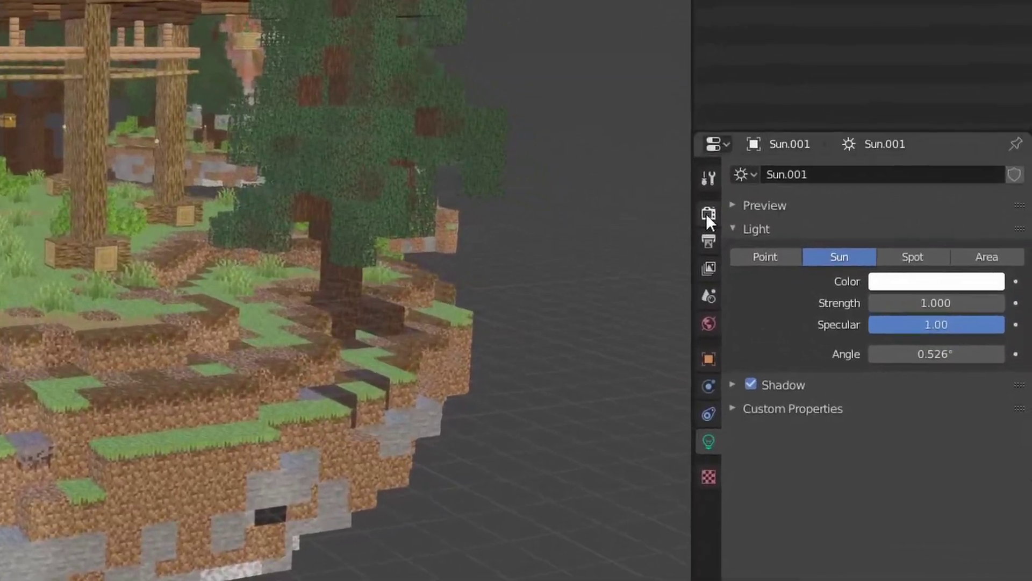
# - Show the Eevee render settings with Bloom expanded and its Color picker open
pyautogui.click(708, 214)
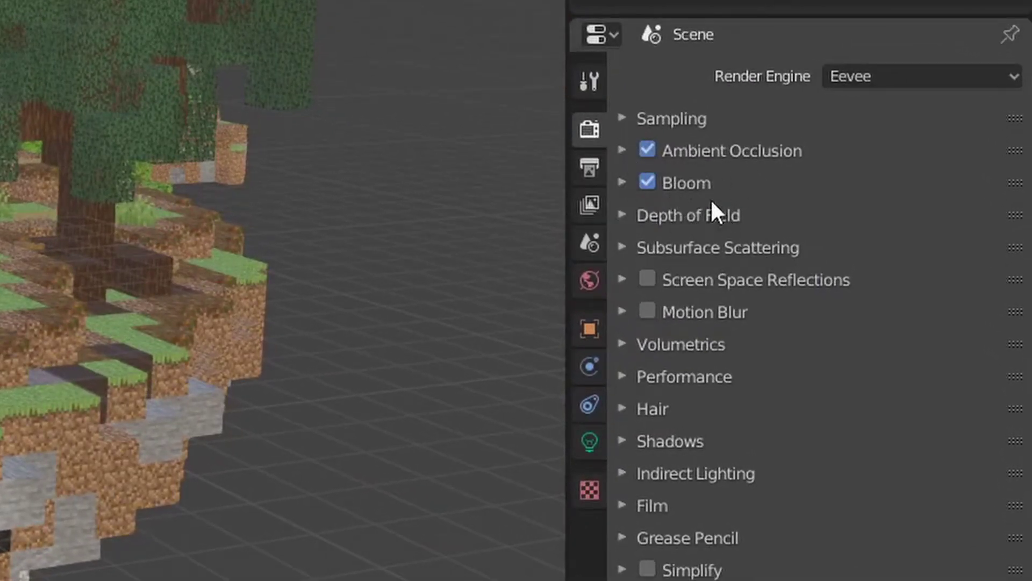
pyautogui.click(699, 185)
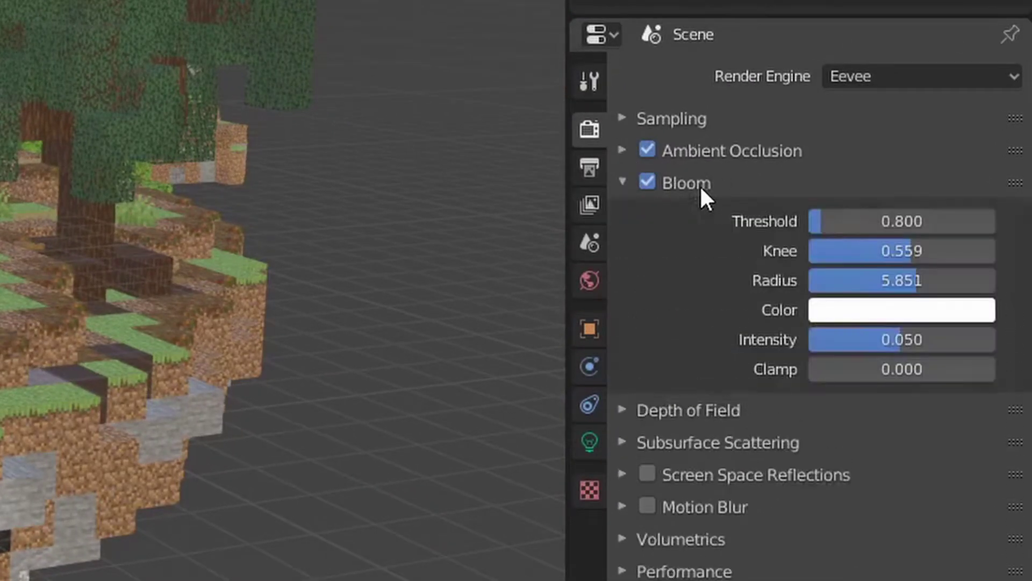
pyautogui.click(870, 311)
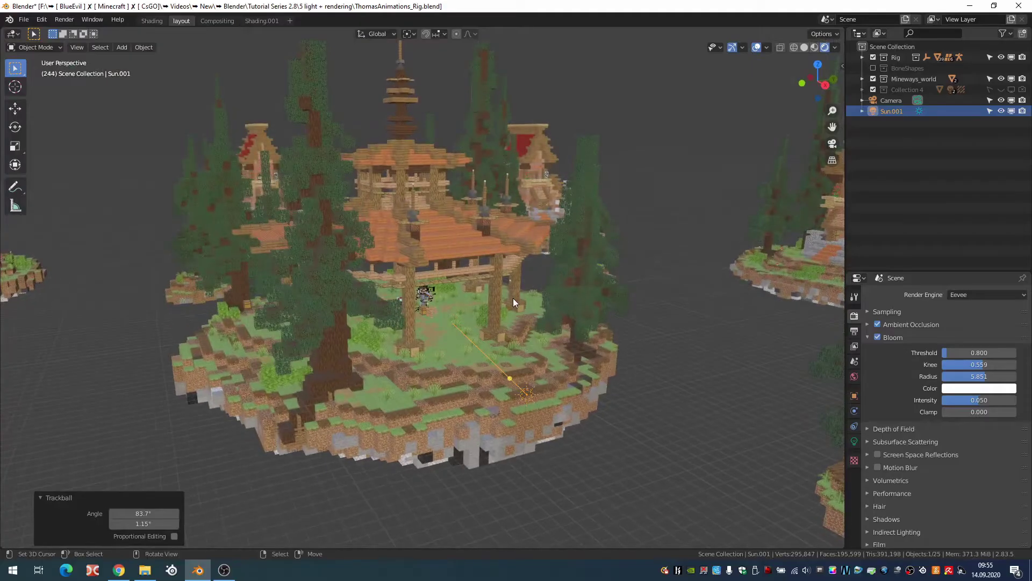
# - Add an irradiance volume at the world origin and enlarge it
pyautogui.hotkey('shift', 'a')
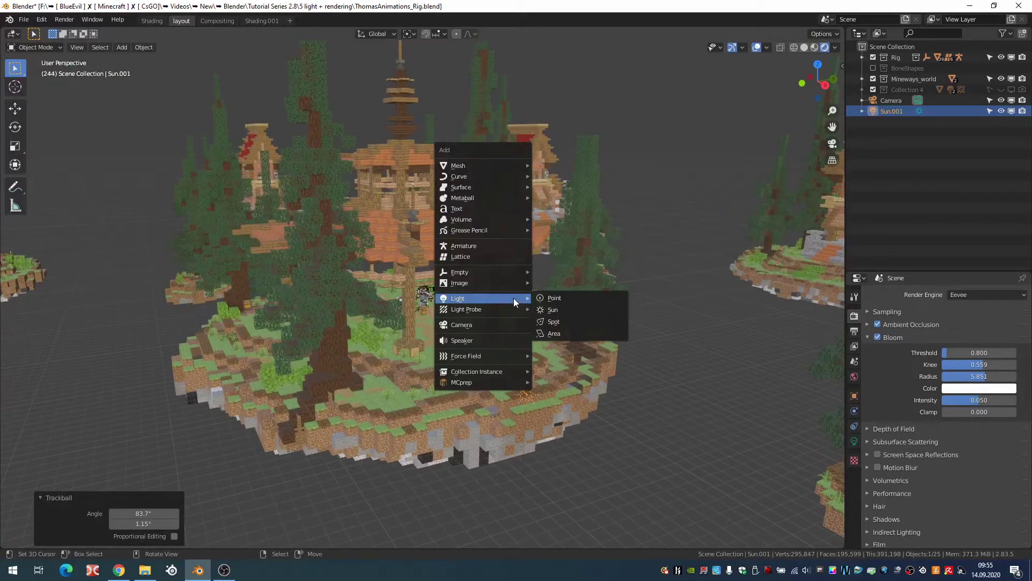
pyautogui.moveTo(468, 309)
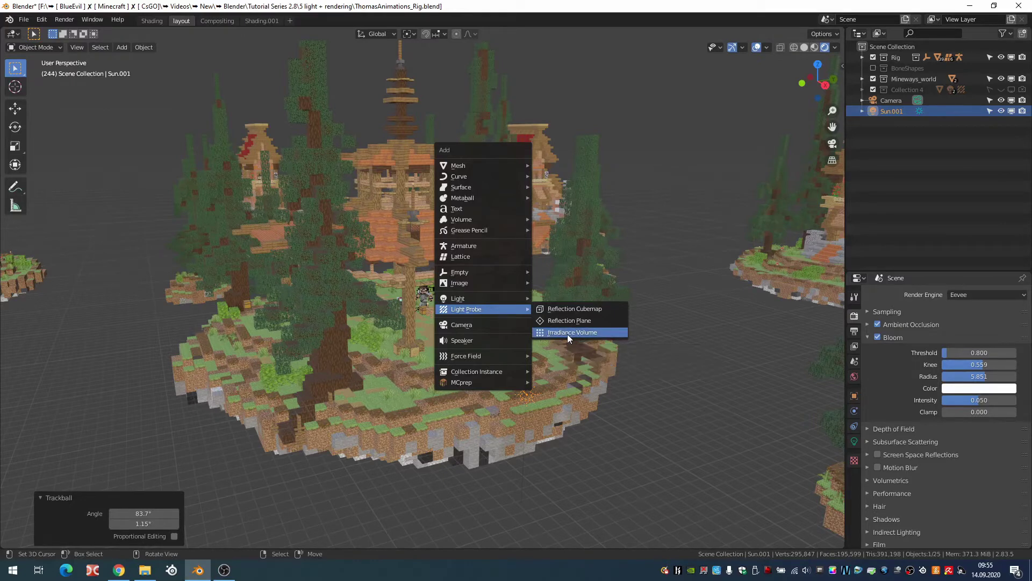
pyautogui.click(568, 334)
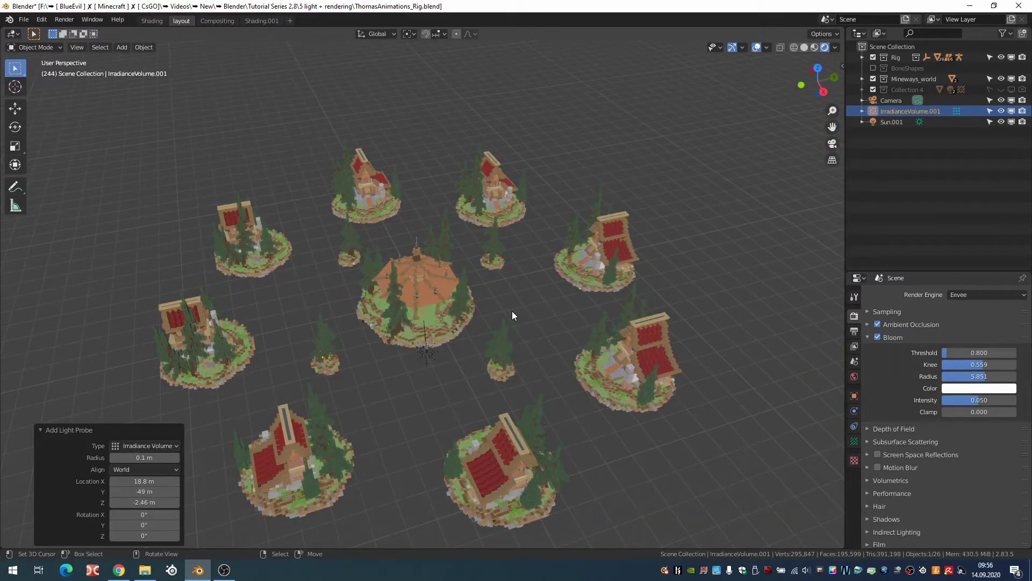
pyautogui.hotkey('alt', 'g')
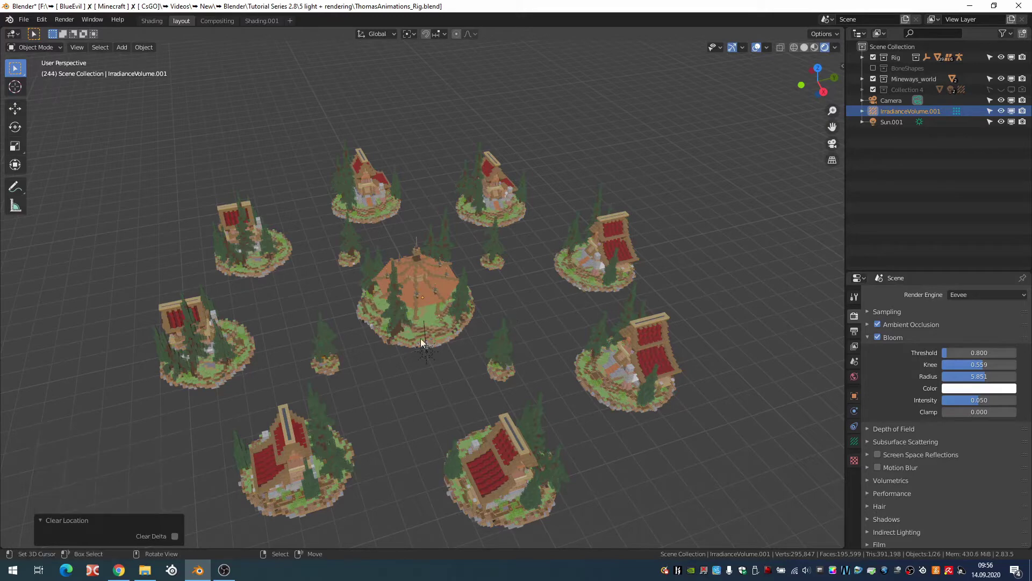
pyautogui.press('s')
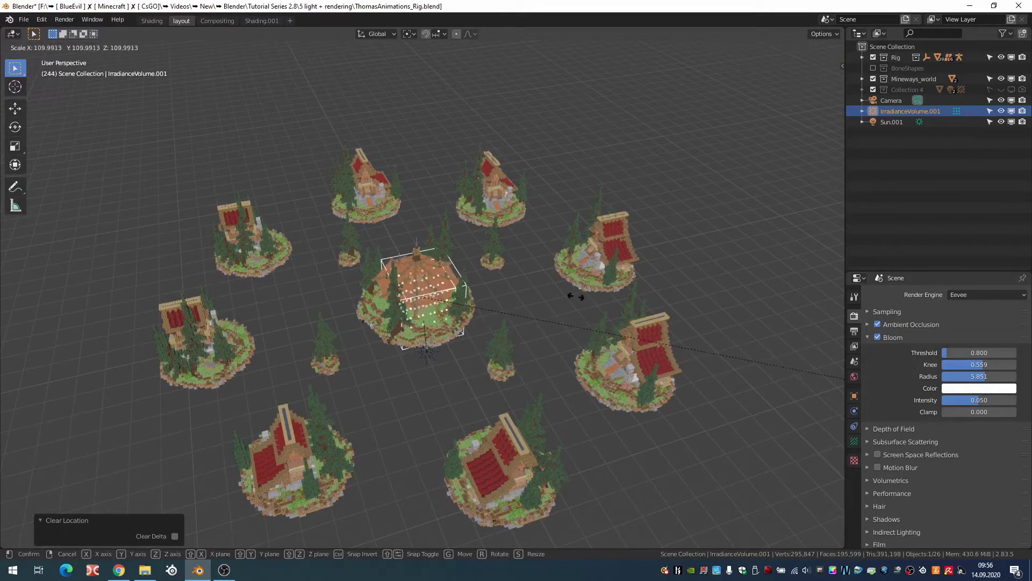
pyautogui.click(418, 228)
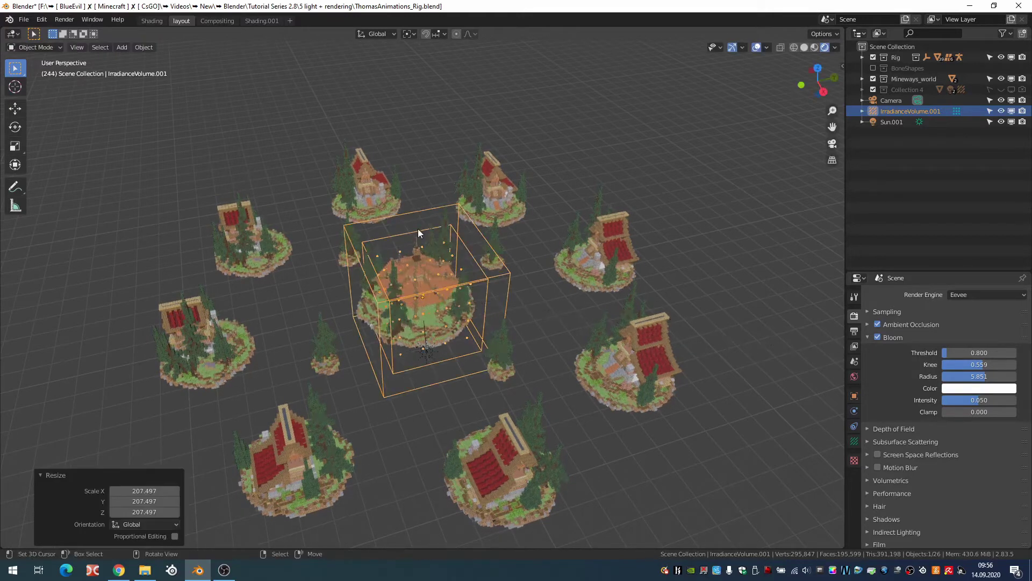
pyautogui.moveTo(426, 337)
pyautogui.mouseDown(button='middle')
pyautogui.moveTo(392, 280)
pyautogui.moveTo(414, 256)
pyautogui.moveTo(425, 321)
pyautogui.moveTo(459, 357)
pyautogui.mouseUp(button='middle')
# - Stretch the volume horizontally around all the islands, keeping its height
pyautogui.press('s')
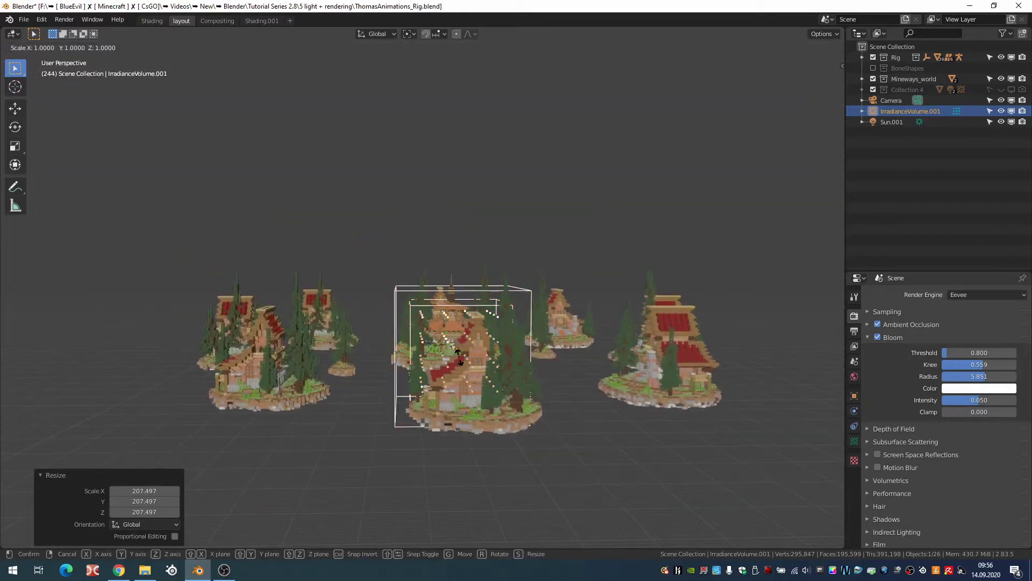
pyautogui.press('y')
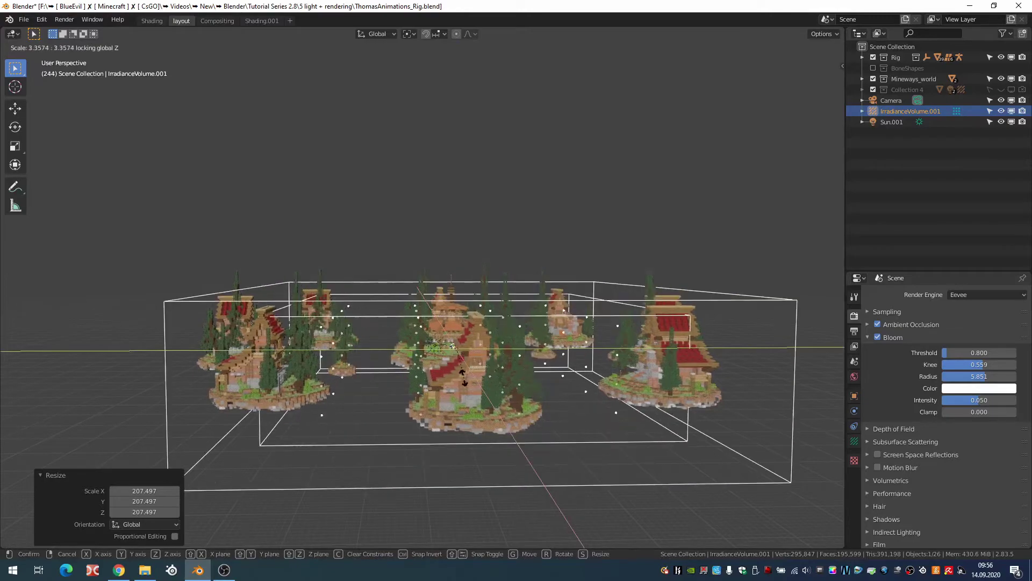
pyautogui.click(430, 326)
pyautogui.moveTo(430, 325)
pyautogui.mouseDown(button='middle')
pyautogui.moveTo(434, 386)
pyautogui.moveTo(484, 225)
pyautogui.mouseUp(button='middle')
pyautogui.press('s')
pyautogui.hotkey('shift', 'z')
pyautogui.click(494, 400)
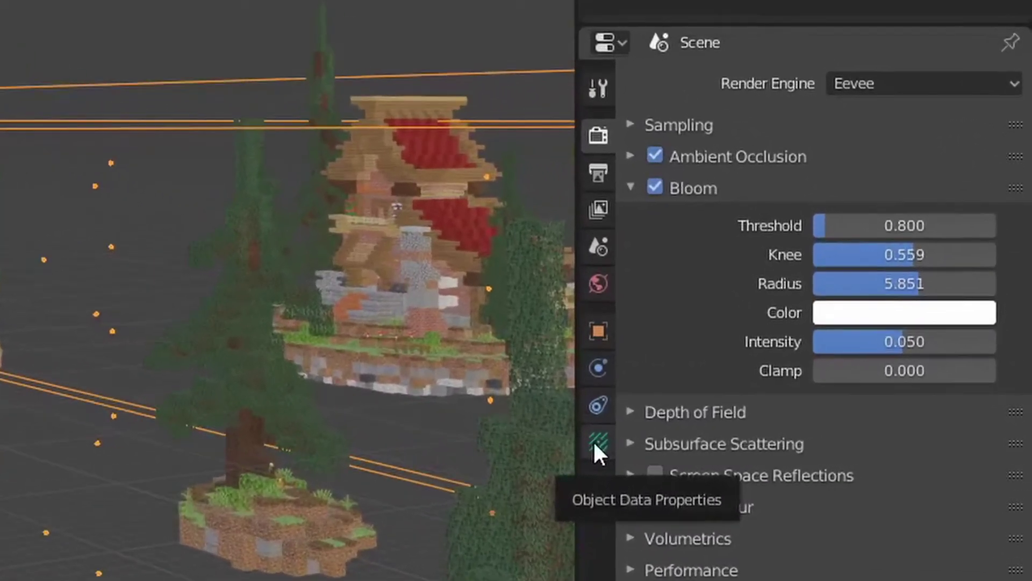
# - Set the irradiance volume's resolution to 12 on X, Y and Z
pyautogui.click(730, 445)
pyautogui.click(866, 244)
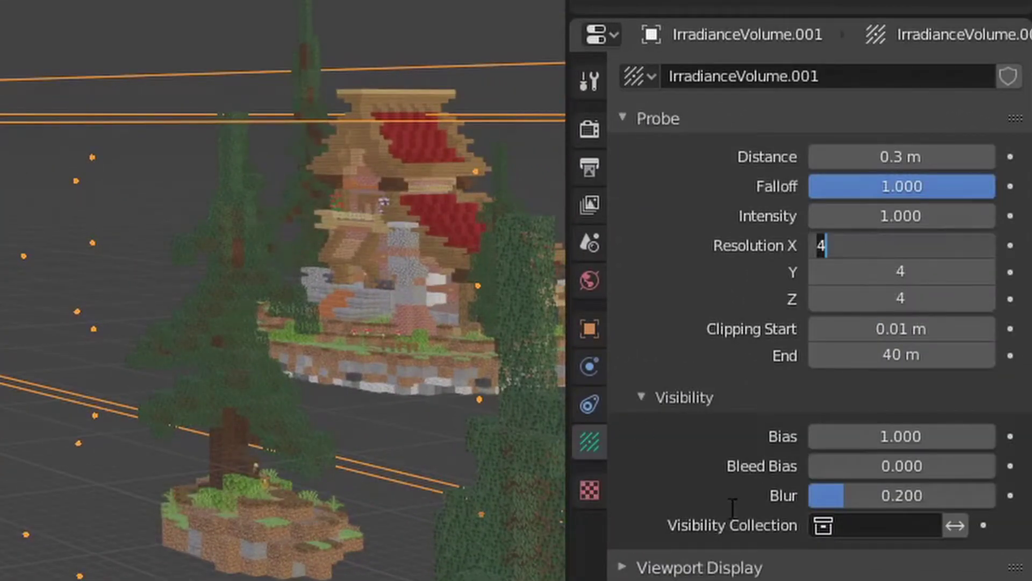
pyautogui.write('12')
pyautogui.press('Return')
pyautogui.click(887, 270)
pyautogui.write('12')
pyautogui.press('Return')
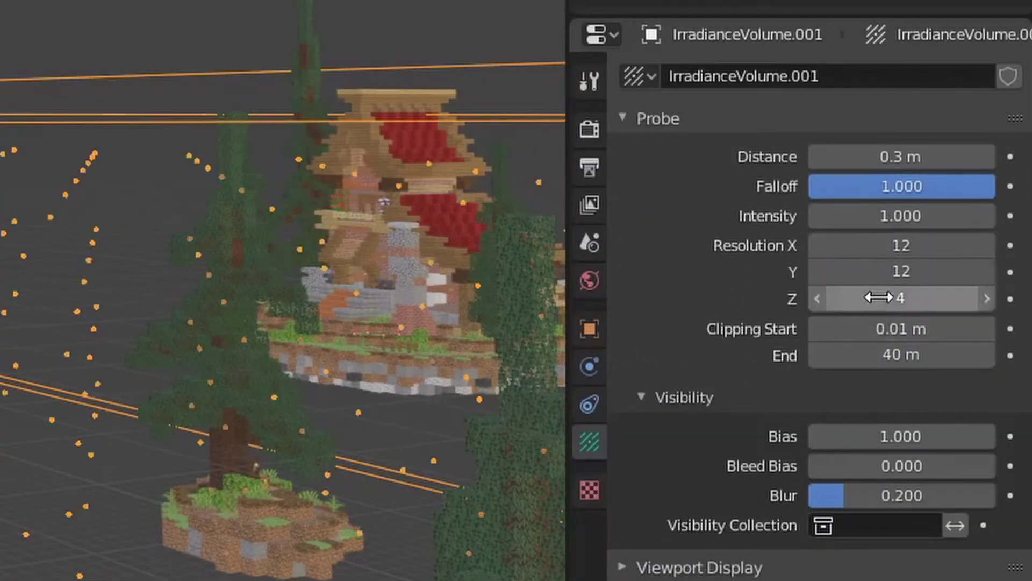
pyautogui.click(871, 297)
pyautogui.write('12')
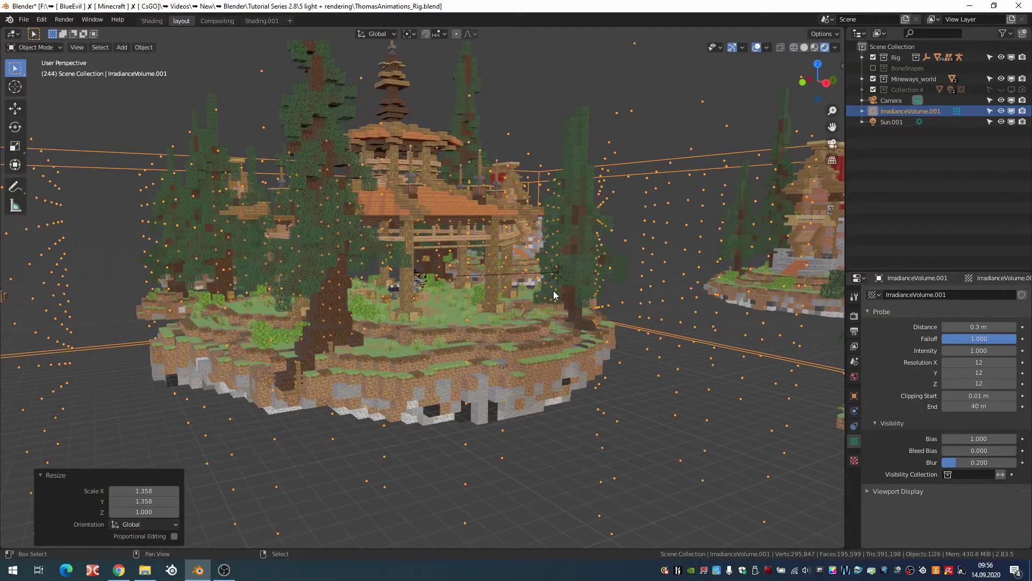
# - Add a cube mesh and center it at the world origin
pyautogui.hotkey('shift', 'a')
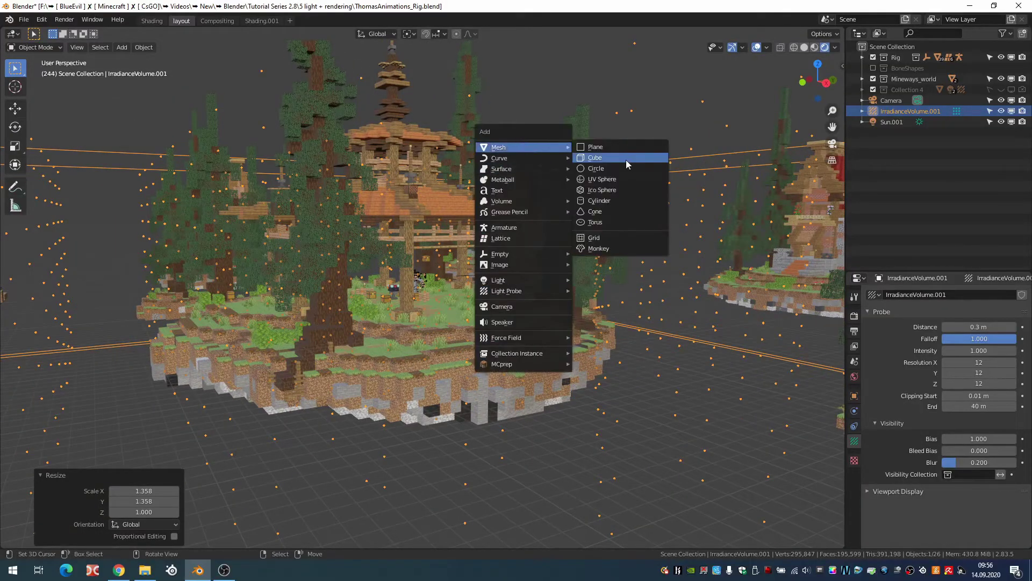
pyautogui.click(626, 160)
pyautogui.scroll(-5, 560, 265)
pyautogui.scroll(-3, 535, 277)
pyautogui.moveTo(527, 293); pyautogui.dragTo(527, 307, button='middle')
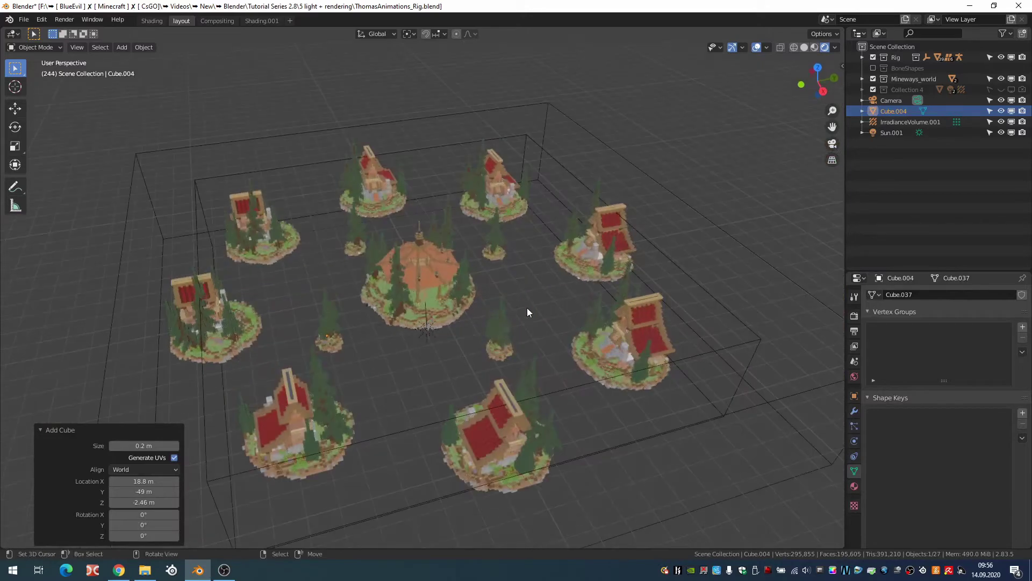
pyautogui.hotkey('alt', 'g')
# - Scale the cube to about 3.498 in X and Y, leaving its height unchanged
pyautogui.press('s')
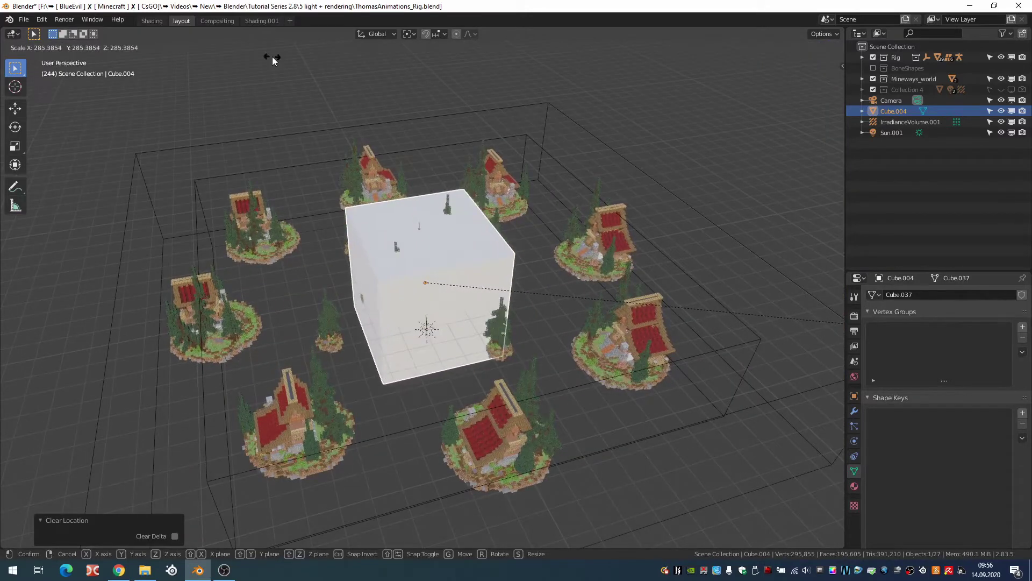
pyautogui.click(272, 57)
pyautogui.moveTo(450, 156); pyautogui.dragTo(462, 183, button='middle')
pyautogui.press('s')
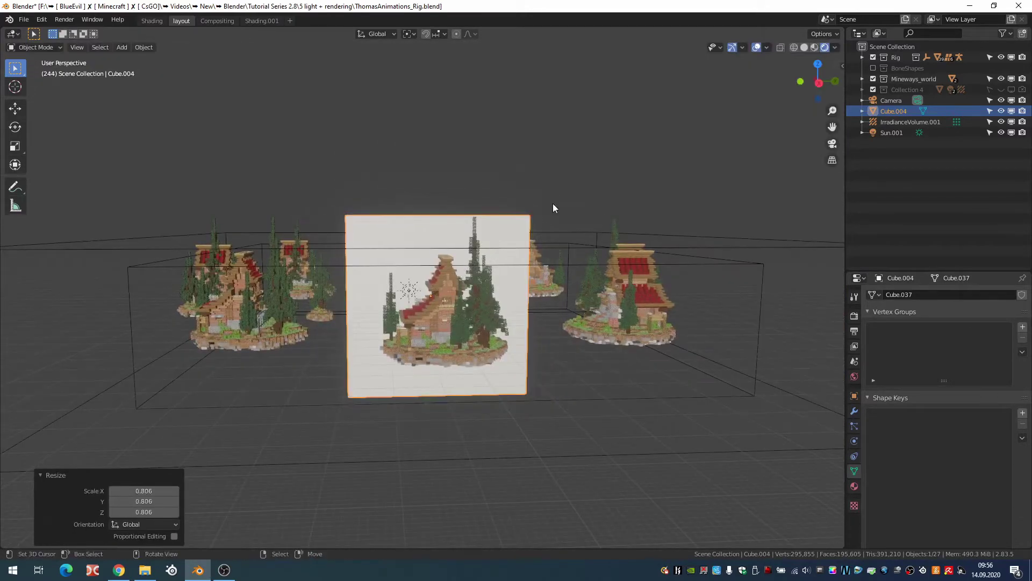
pyautogui.hotkey('shift', 'z')
pyautogui.press('Escape')
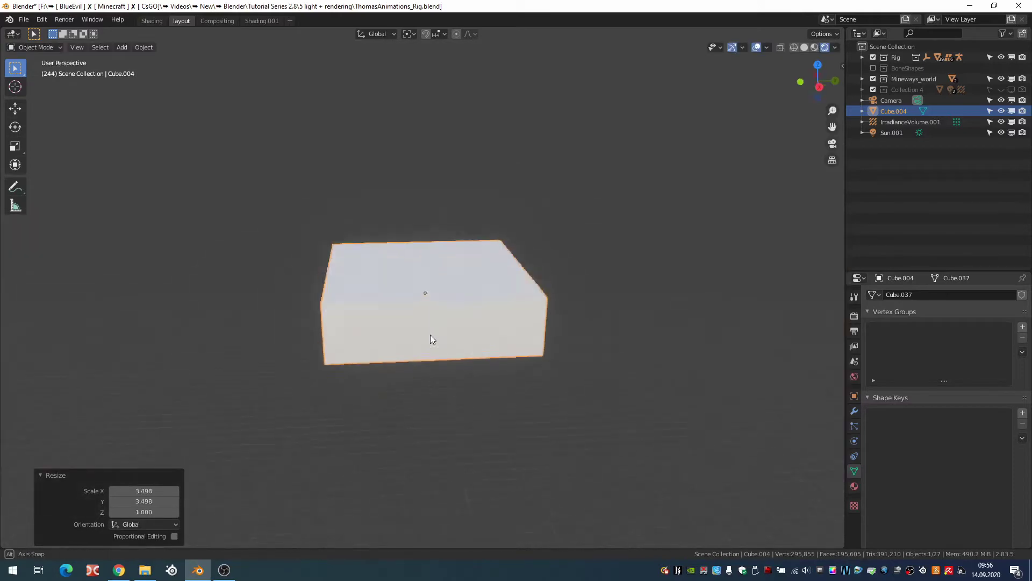
pyautogui.scroll(5, 431, 337)
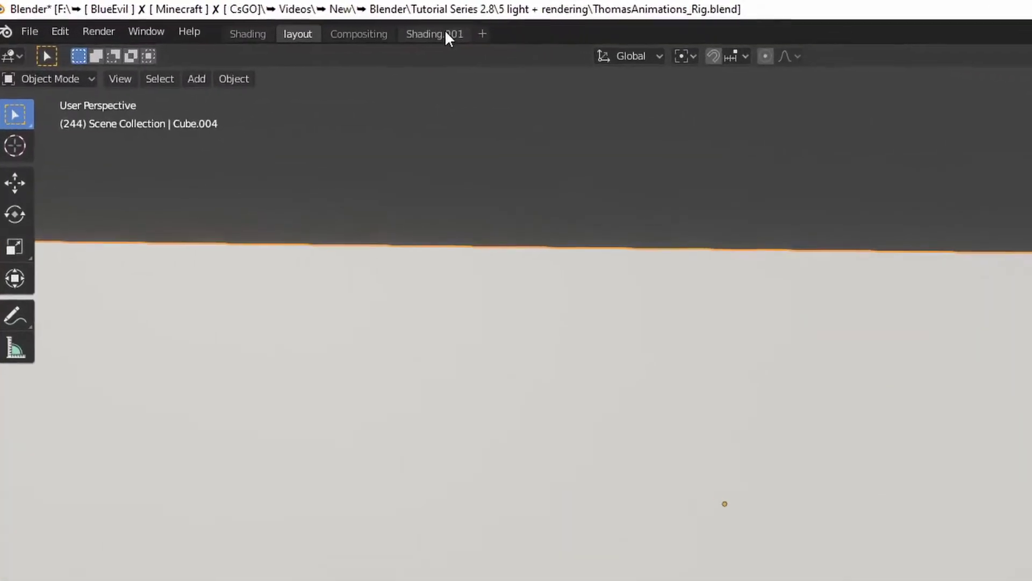
# - Give the cube a new material, replacing the default nodes with a Principled Volume
pyautogui.click(374, 29)
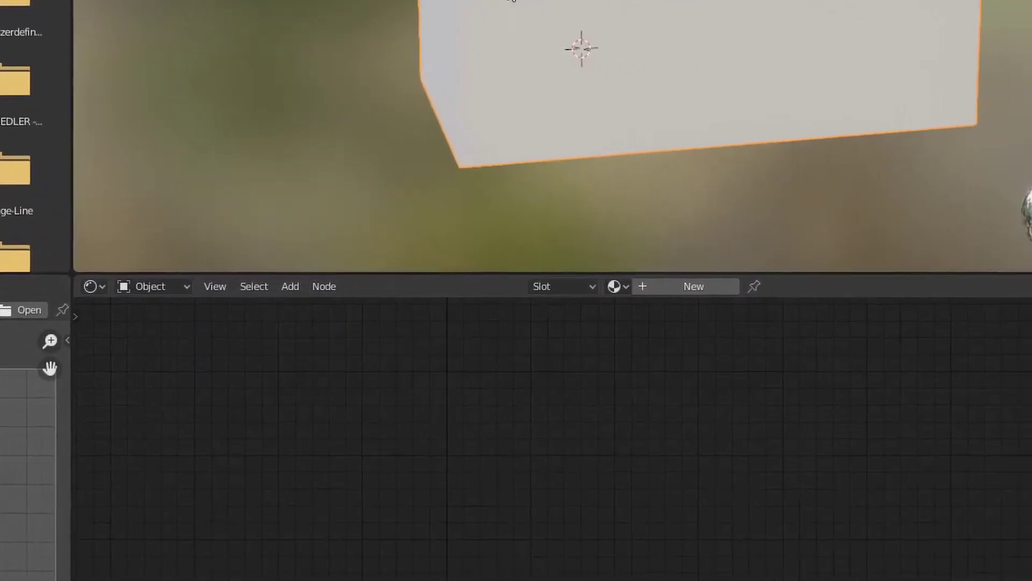
pyautogui.click(682, 286)
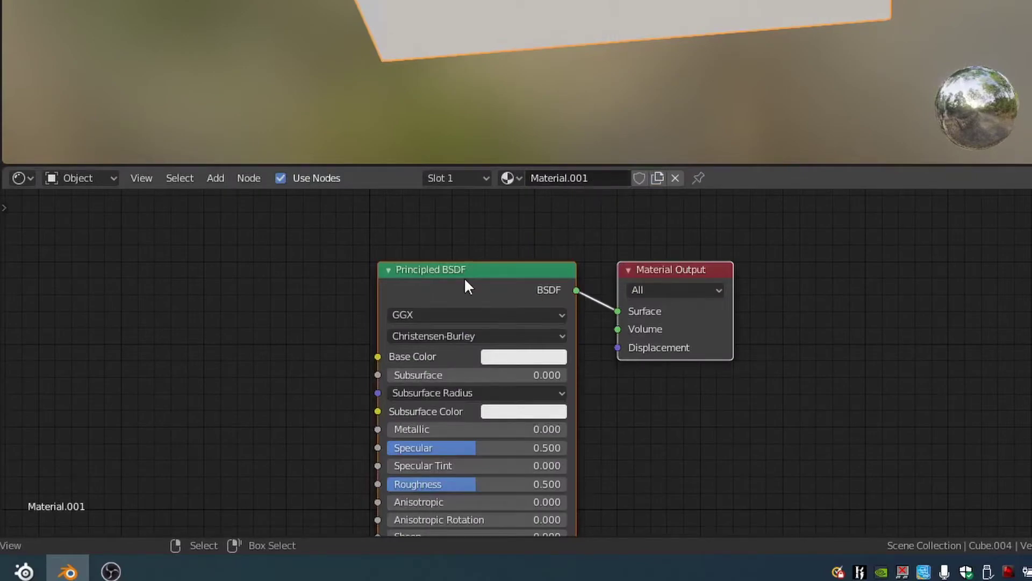
pyautogui.press('x')
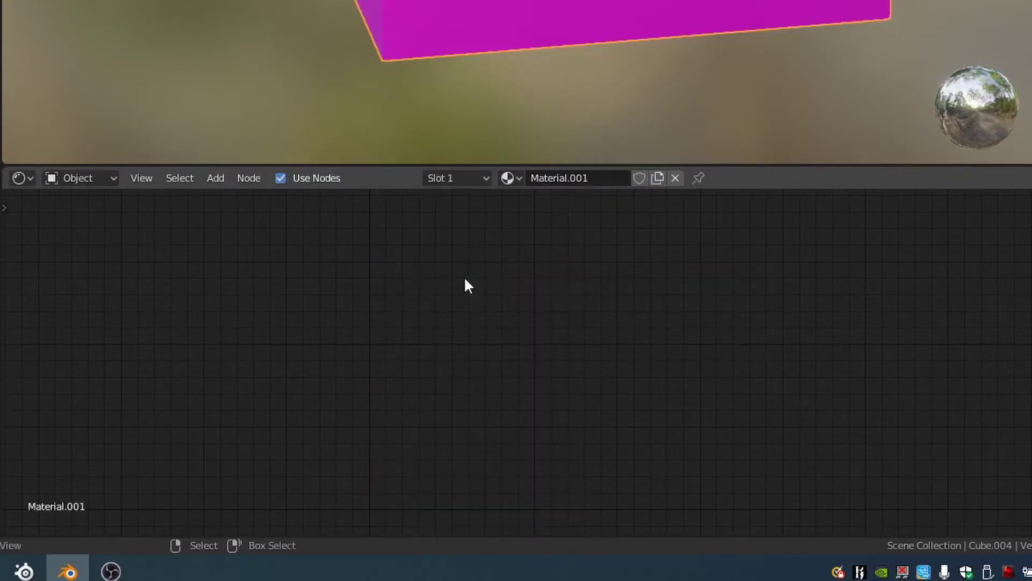
pyautogui.hotkey('shift', 'a')
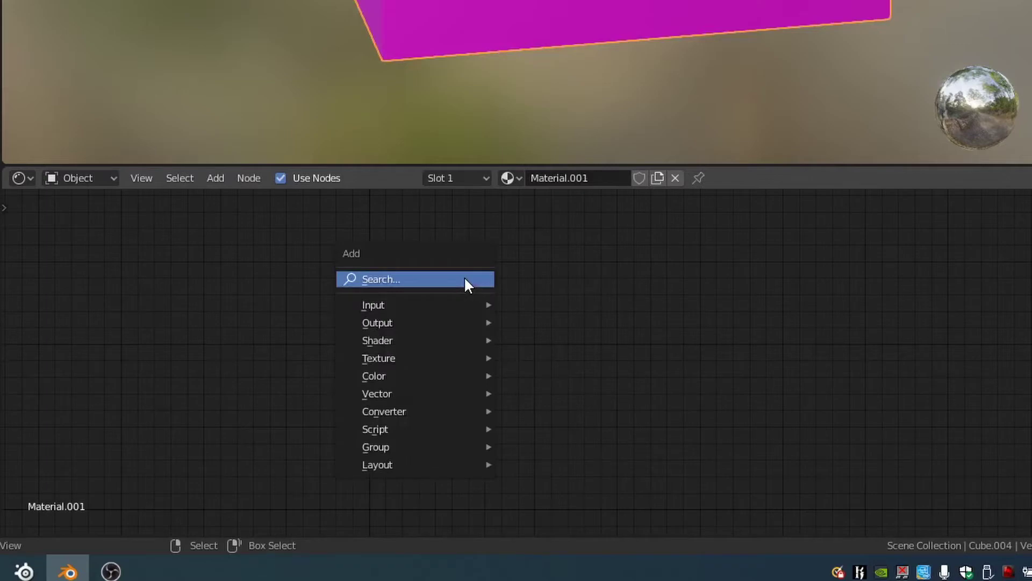
pyautogui.click(464, 279)
pyautogui.write('v')
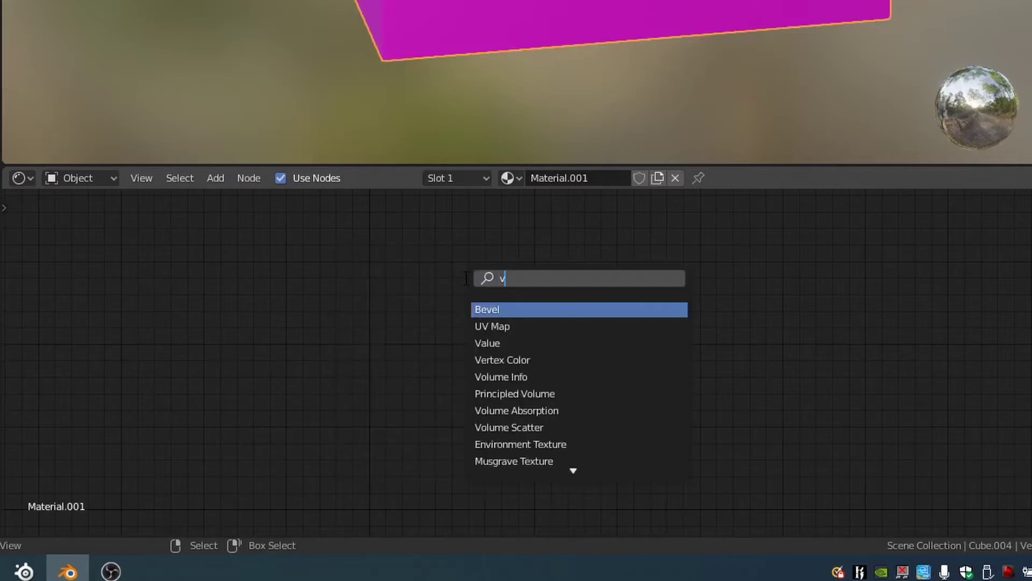
pyautogui.write('ol')
pyautogui.press('Down')
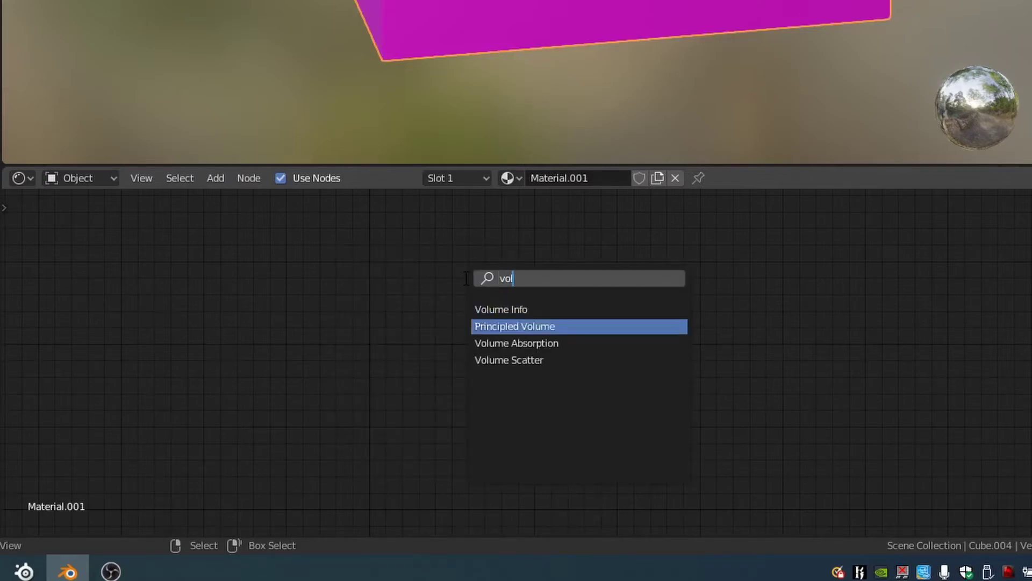
pyautogui.press('Return')
pyautogui.click(465, 279)
# - Add a Material Output and wire Principled Volume into its Volume input
pyautogui.scroll(-5, 464, 279)
pyautogui.hotkey('shift', 'a')
pyautogui.click(685, 390)
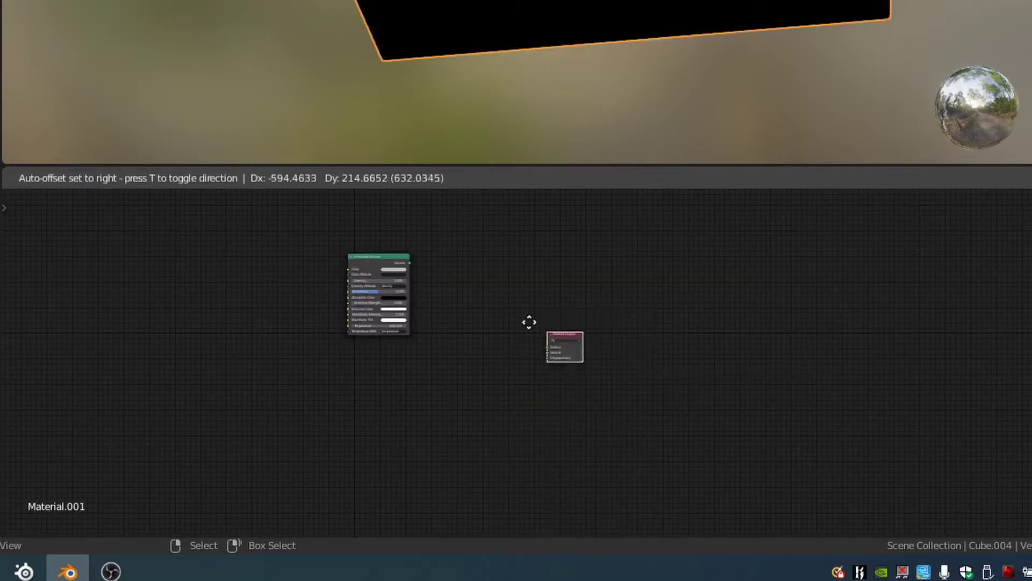
pyautogui.click(428, 259)
pyautogui.scroll(3, 398, 299)
pyautogui.scroll(2, 415, 315)
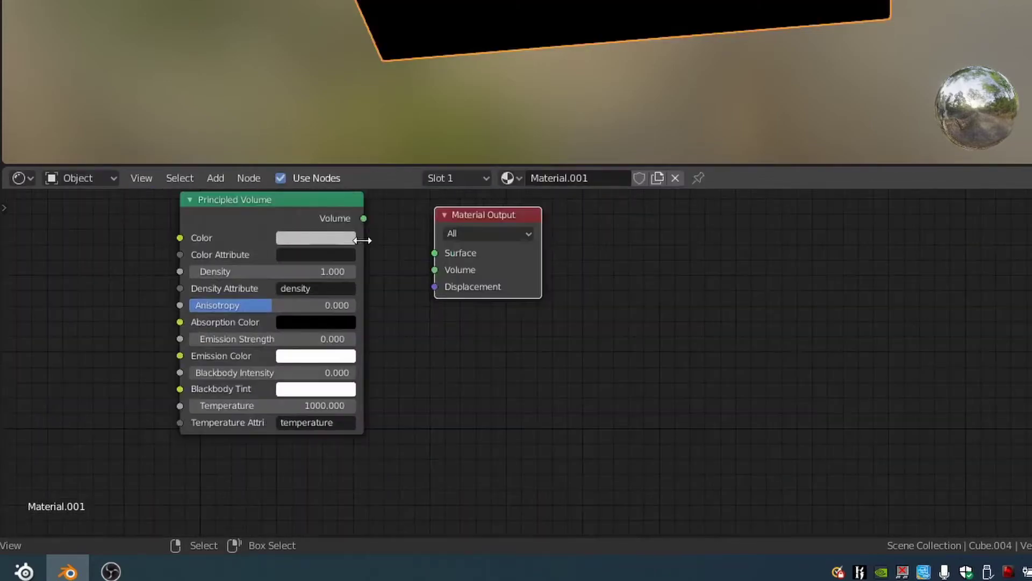
pyautogui.moveTo(359, 224); pyautogui.dragTo(388, 234)
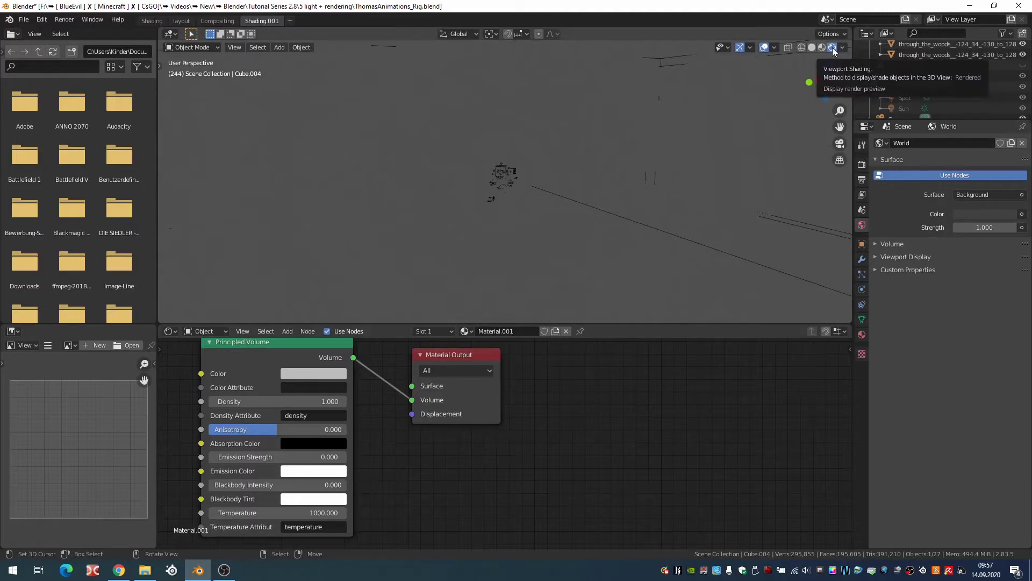
# - Tint the Principled Volume colour a pale warm pink at full brightness
pyautogui.click(325, 375)
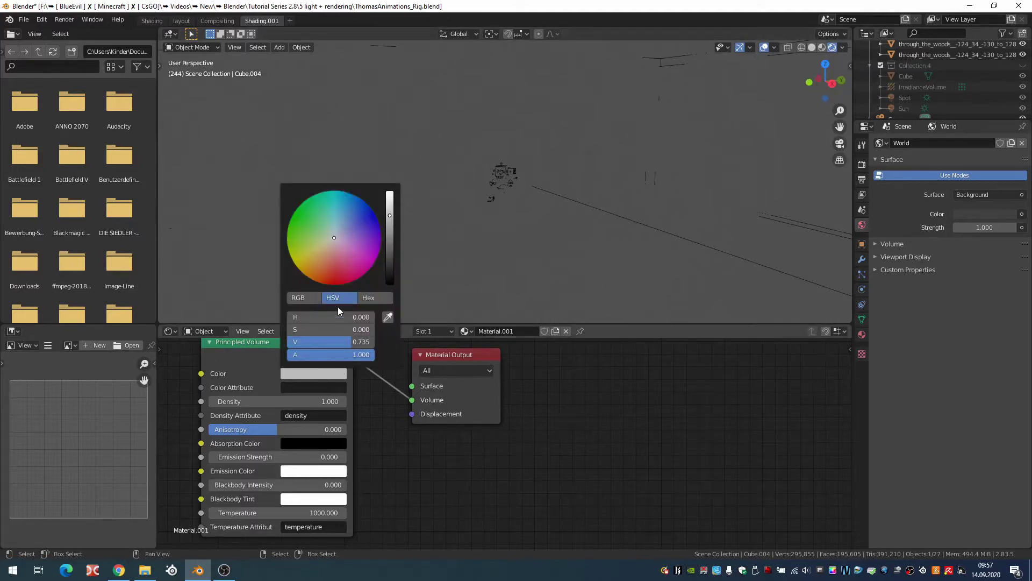
pyautogui.click(326, 252)
pyautogui.click(390, 192)
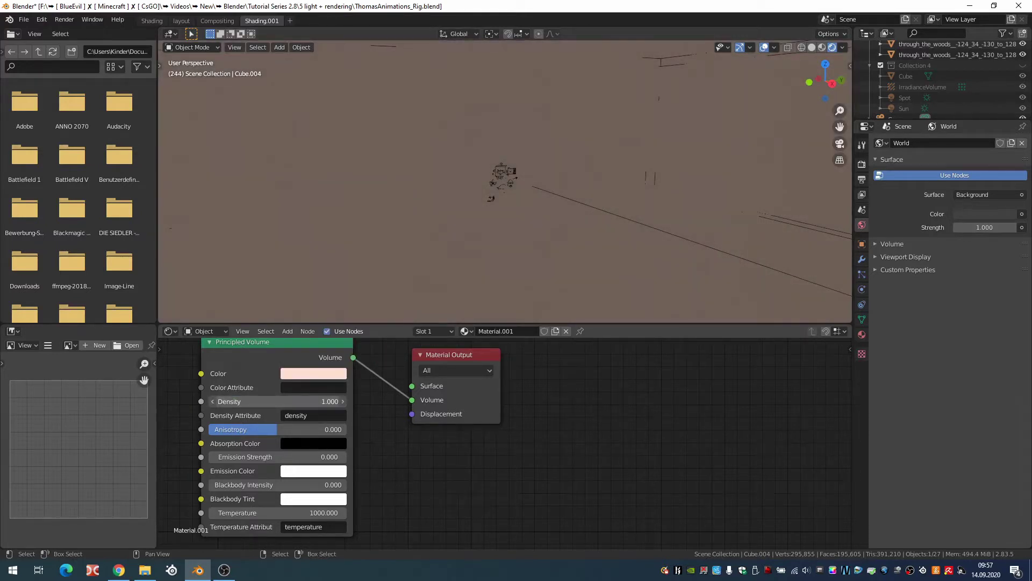
# - Lower the fog Density to 0.01, then to 0.007
pyautogui.click(291, 401)
pyautogui.write('0.01')
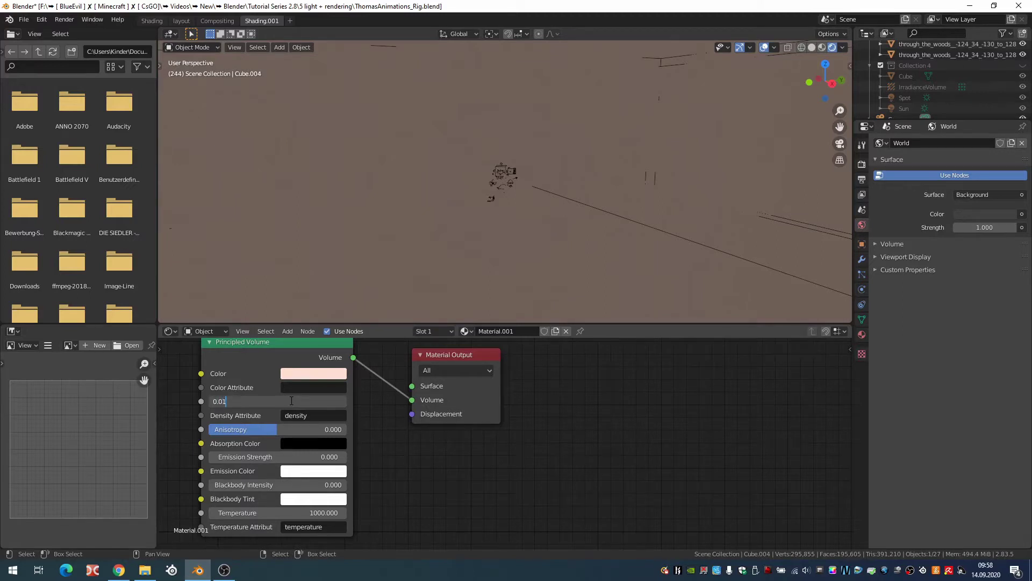
pyautogui.press('Return')
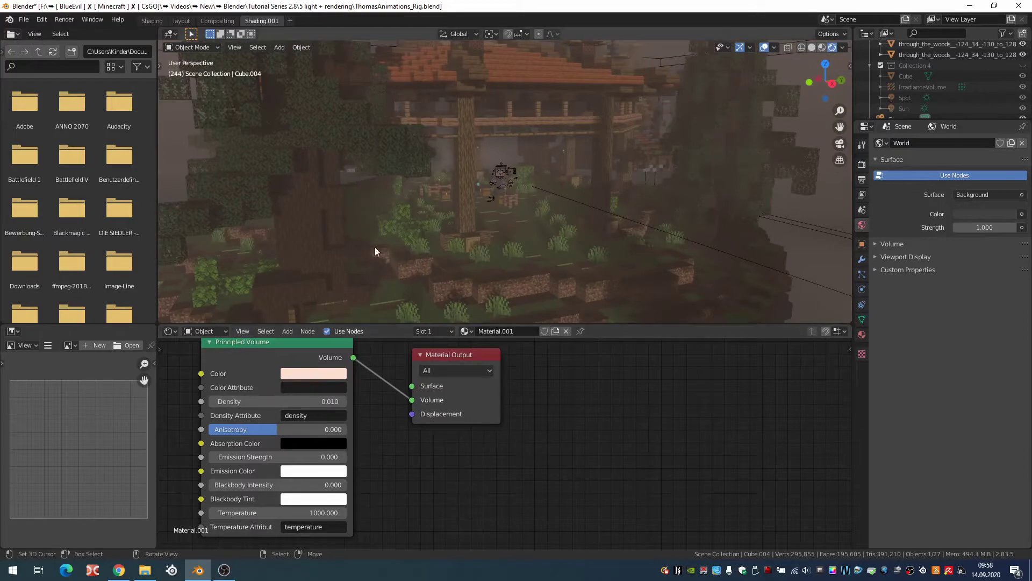
pyautogui.scroll(5, 372, 168)
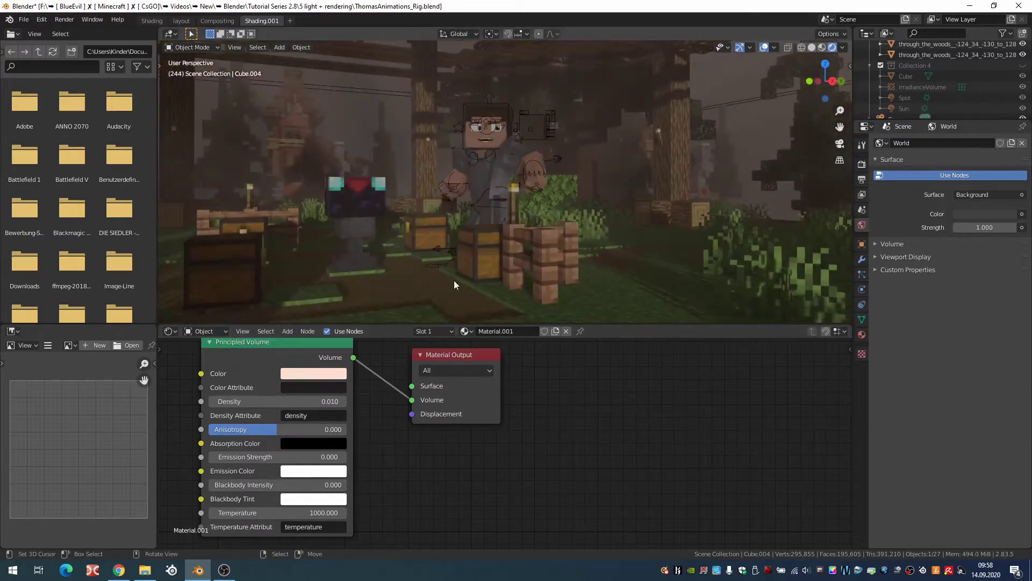
pyautogui.click(324, 400)
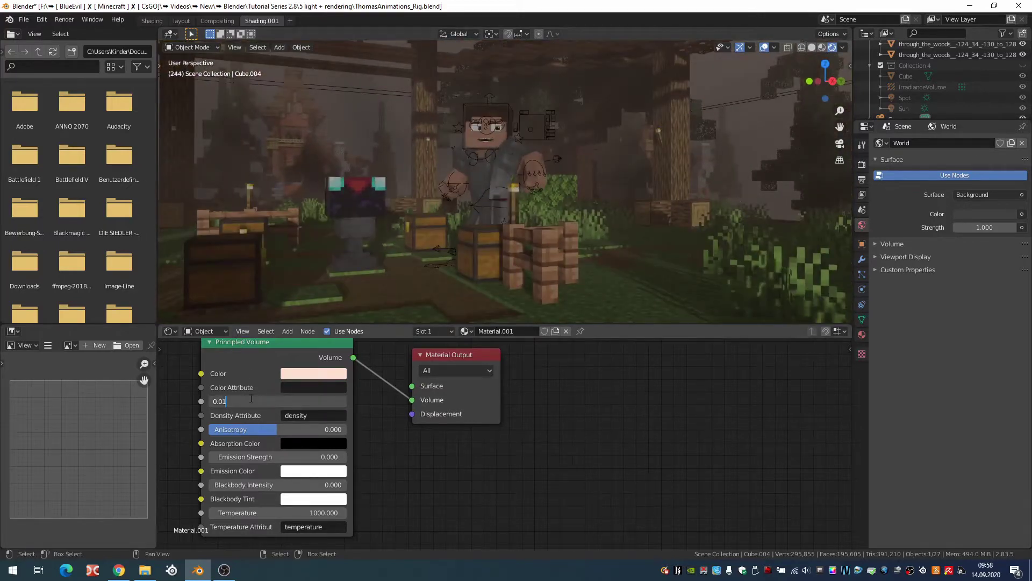
pyautogui.press('Escape')
# - Orbit out to view the whole island and select the sun lamp
pyautogui.moveTo(672, 242); pyautogui.dragTo(792, 278, button='middle')
pyautogui.moveTo(504, 170)
pyautogui.mouseDown(button='middle')
pyautogui.moveTo(650, 247)
pyautogui.moveTo(645, 231)
pyautogui.mouseUp(button='middle')
pyautogui.scroll(-3, 644, 248)
pyautogui.scroll(-3, 643, 249)
pyautogui.scroll(-2, 633, 241)
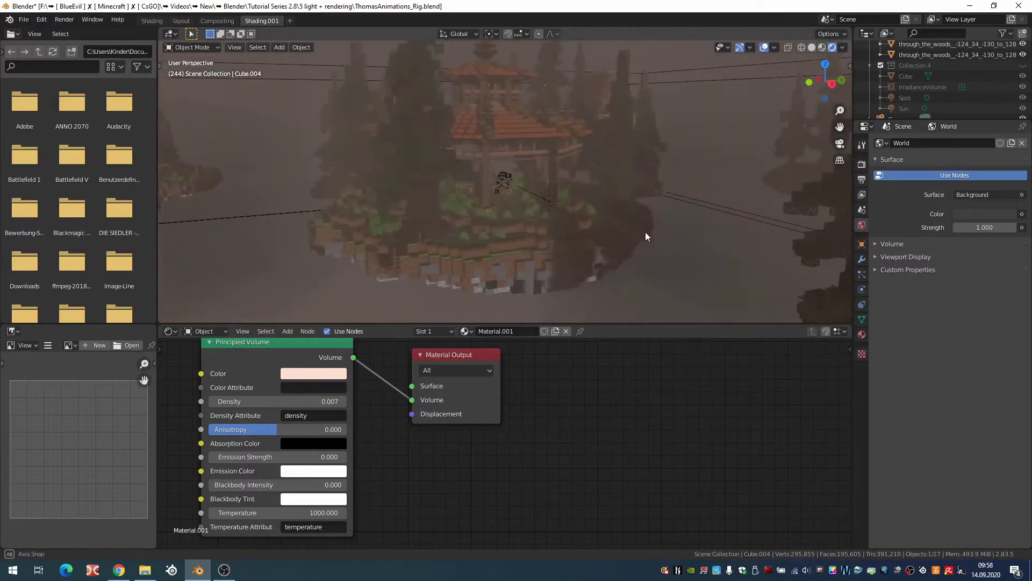
pyautogui.click(553, 197)
pyautogui.moveTo(553, 197); pyautogui.dragTo(582, 196, button='middle')
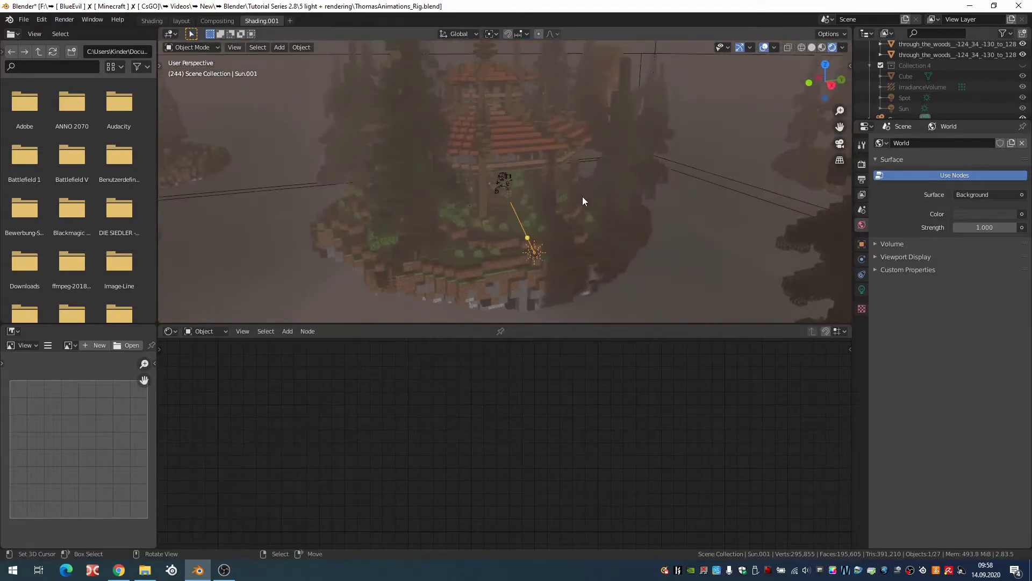
# - Raise the sun lamp vertically and re-aim it in a new direction
pyautogui.press('g')
pyautogui.press('z')
pyautogui.click(566, 79)
pyautogui.press('r')
pyautogui.press('r')
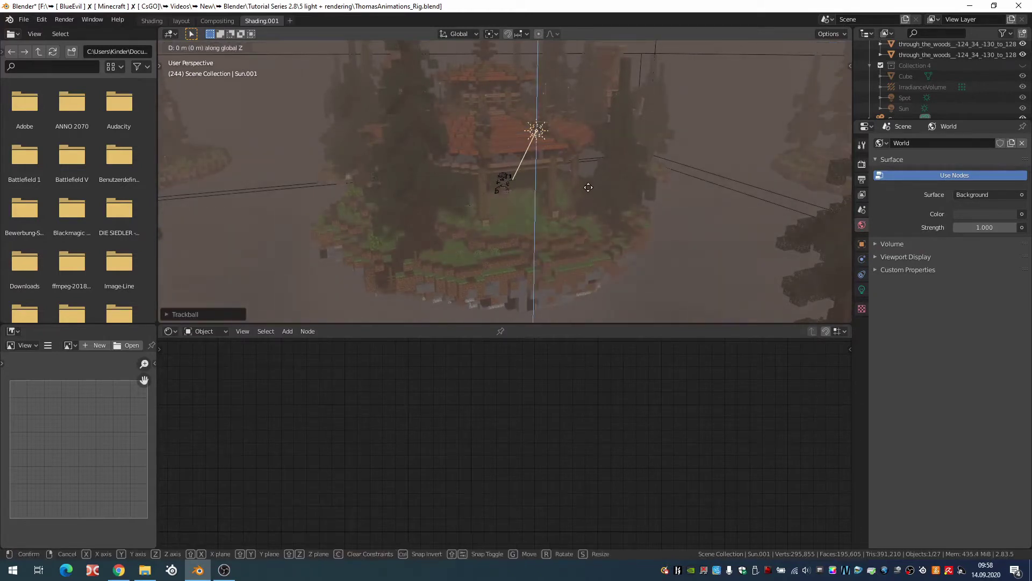
pyautogui.press('g')
pyautogui.click(590, 214)
# - Render a test image from the scene camera, then close the render window
pyautogui.press('KP_0')
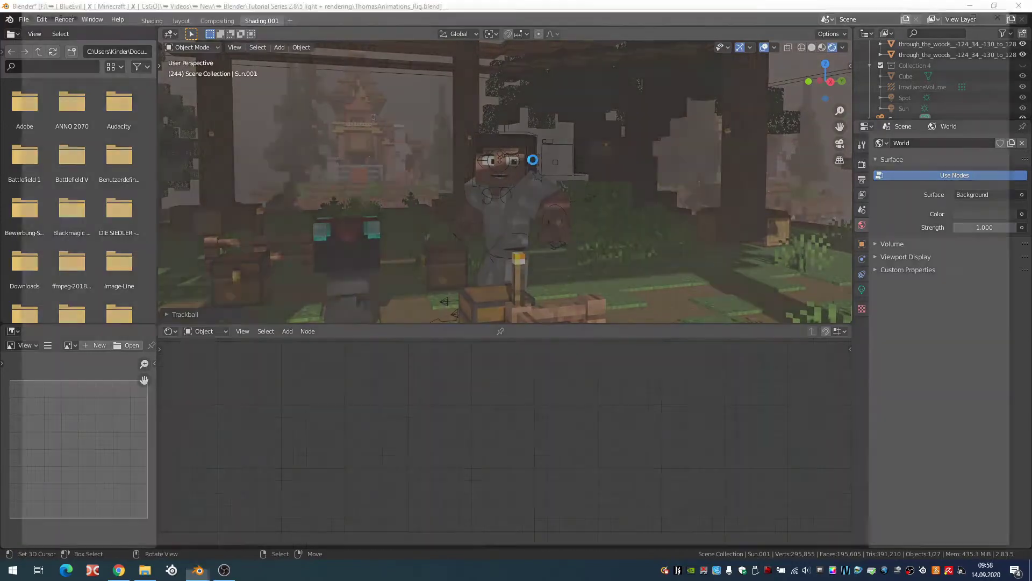
pyautogui.press('F12')
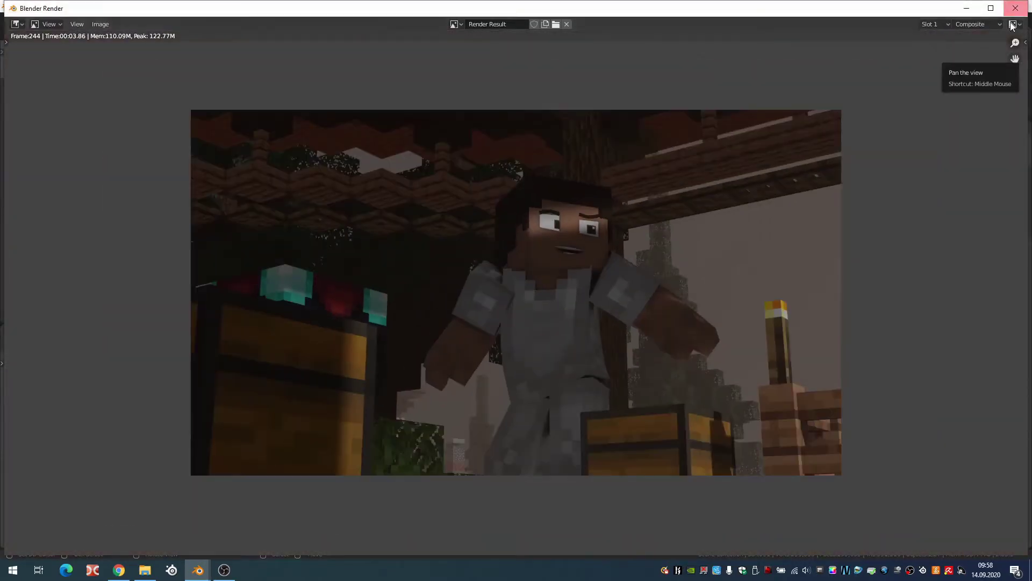
pyautogui.click(1015, 10)
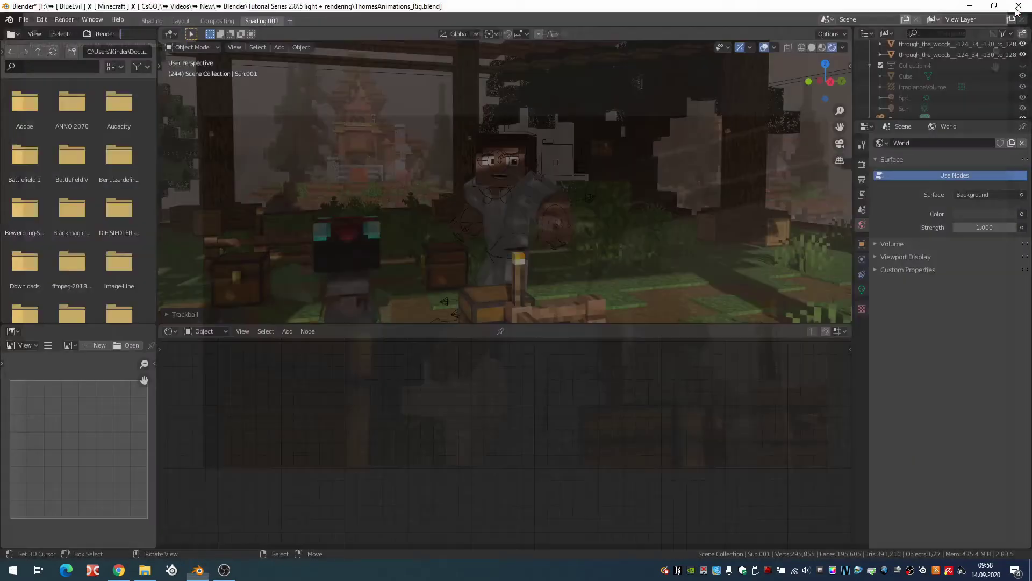
pyautogui.moveTo(366, 278); pyautogui.dragTo(483, 253, button='middle')
# - Back in Layout, add a second sun lamp, Sun.002, and move it into the scene
pyautogui.click(181, 21)
pyautogui.hotkey('shift', 'a')
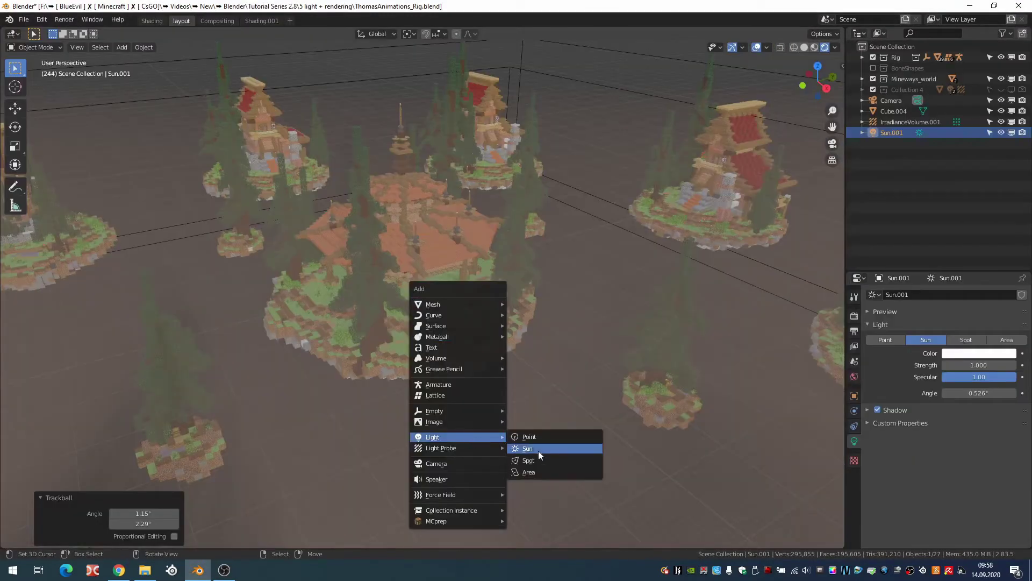
pyautogui.click(538, 450)
pyautogui.moveTo(585, 330); pyautogui.dragTo(531, 310, button='middle')
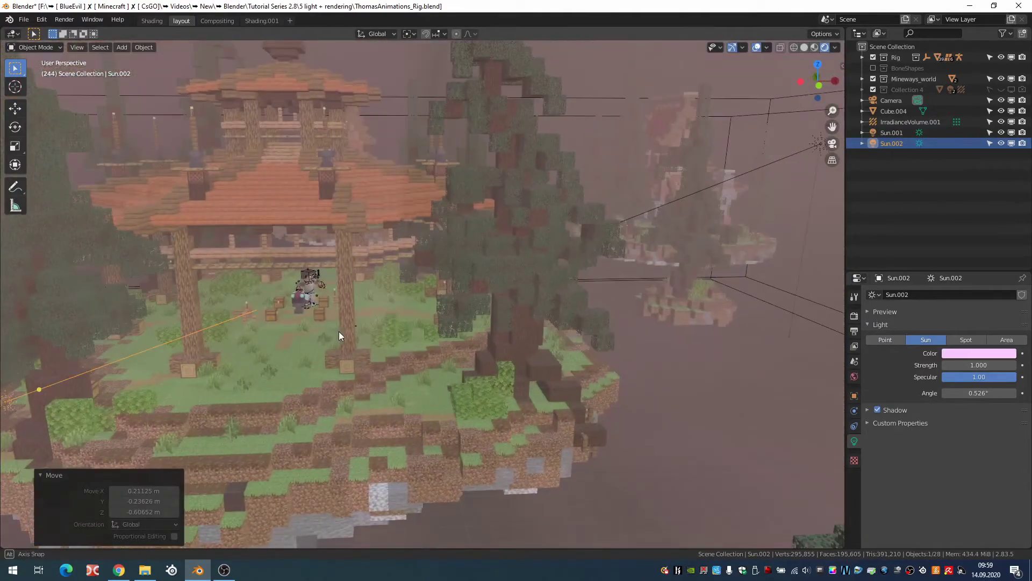
pyautogui.press('g')
pyautogui.click(215, 315)
pyautogui.moveTo(215, 315)
pyautogui.mouseDown(button='middle')
pyautogui.moveTo(250, 300)
pyautogui.moveTo(344, 301)
pyautogui.moveTo(421, 360)
pyautogui.mouseUp(button='middle')
pyautogui.press('g')
pyautogui.click(376, 322)
# - Reposition Sun.002 and render a test frame to check its lighting
pyautogui.press('g')
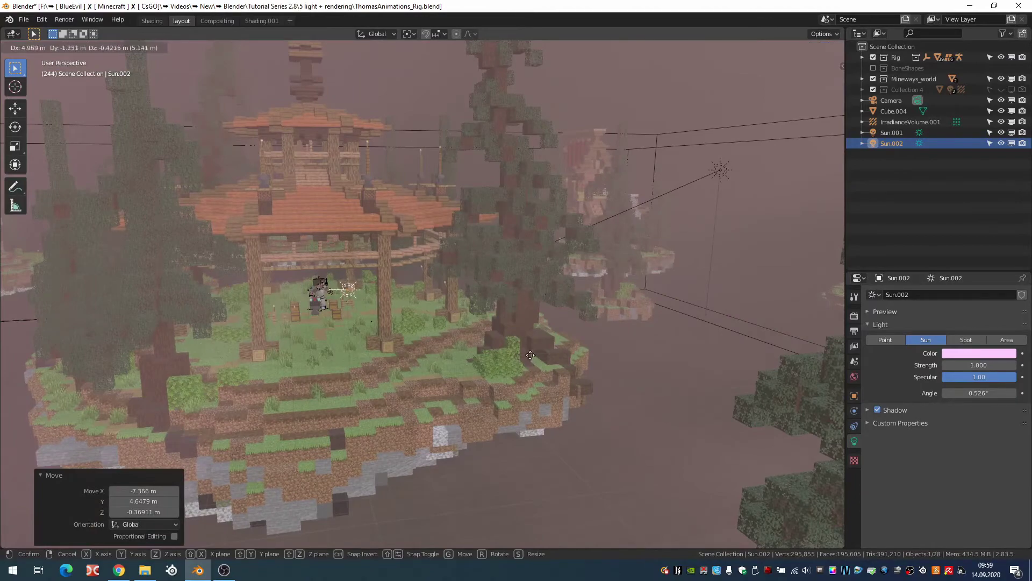
pyautogui.click(523, 345)
pyautogui.moveTo(522, 344); pyautogui.dragTo(515, 352, button='middle')
pyautogui.press('g')
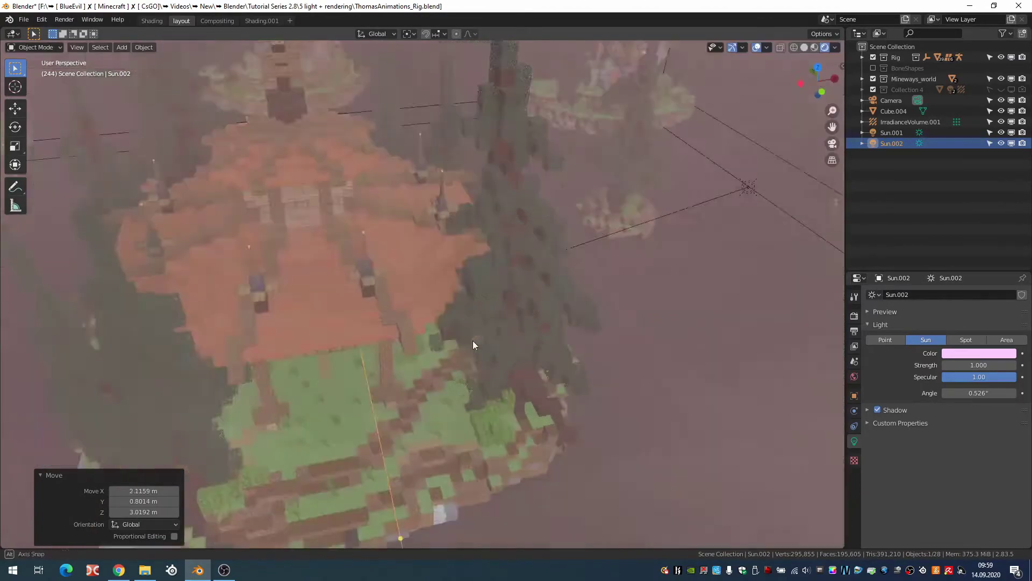
pyautogui.click(472, 340)
pyautogui.press('F12')
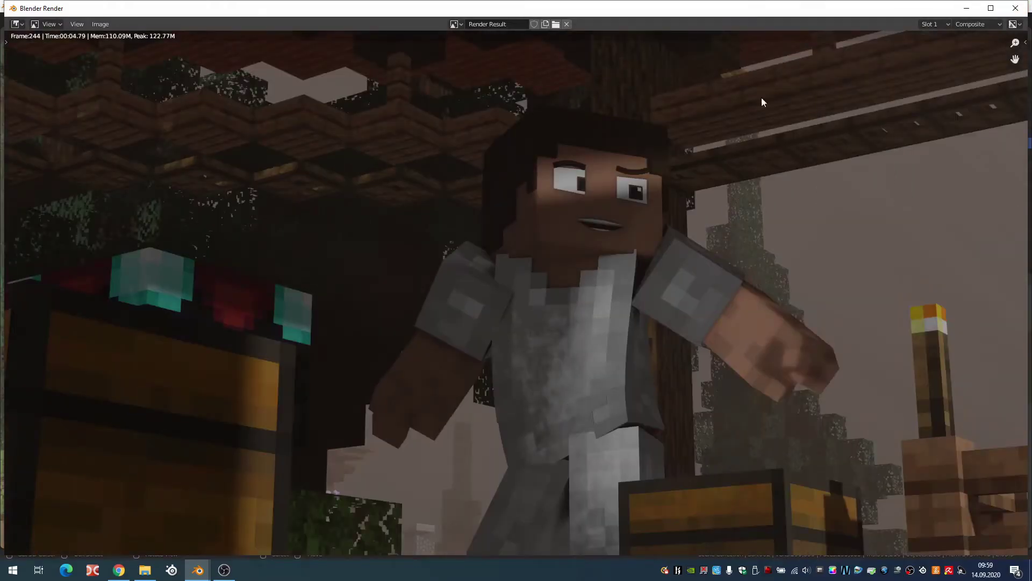
pyautogui.click(1016, 8)
# - Move Sun.002 closer to the pavilion gate
pyautogui.moveTo(185, 209)
pyautogui.mouseDown(button='middle')
pyautogui.moveTo(503, 308)
pyautogui.moveTo(483, 304)
pyautogui.moveTo(689, 305)
pyautogui.mouseUp(button='middle')
pyautogui.moveTo(533, 312)
pyautogui.mouseDown(button='middle')
pyautogui.moveTo(575, 339)
pyautogui.moveTo(566, 397)
pyautogui.mouseUp(button='middle')
pyautogui.press('g')
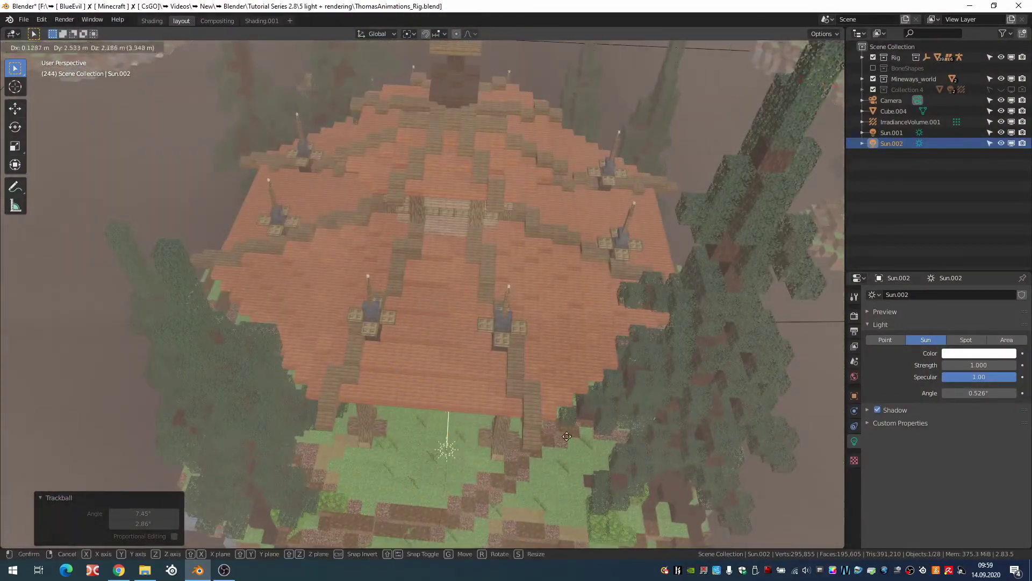
pyautogui.click(559, 494)
pyautogui.moveTo(559, 495)
pyautogui.mouseDown(button='middle')
pyautogui.moveTo(565, 354)
pyautogui.moveTo(583, 381)
pyautogui.moveTo(560, 387)
pyautogui.moveTo(533, 359)
pyautogui.mouseUp(button='middle')
pyautogui.press('g')
pyautogui.click(594, 405)
# - Trackball-rotate Sun.002 and render frame 244 again to check the lighting
pyautogui.press('r')
pyautogui.press('r')
pyautogui.click(537, 377)
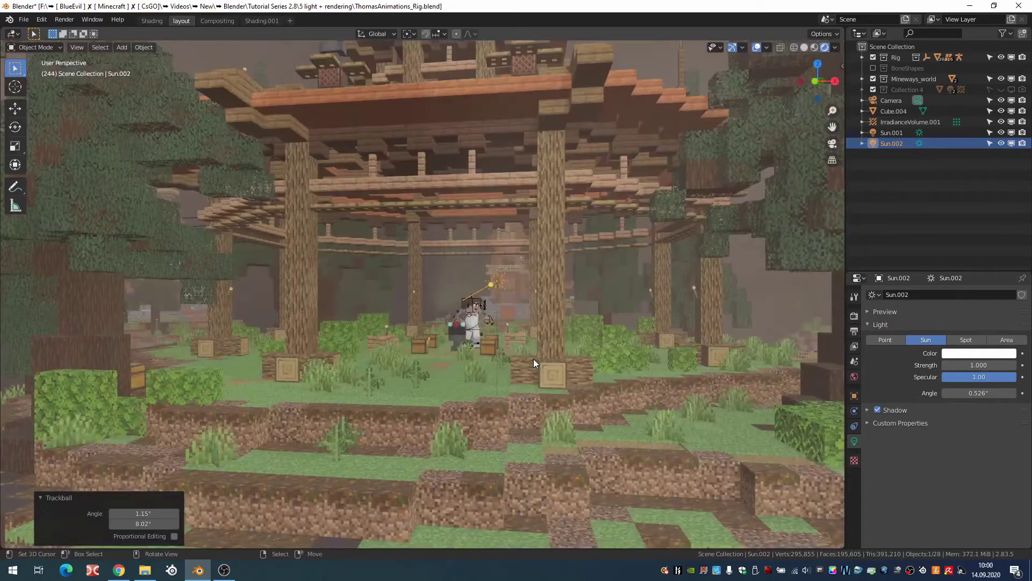
pyautogui.press('F12')
pyautogui.scroll(-1, 655, 342)
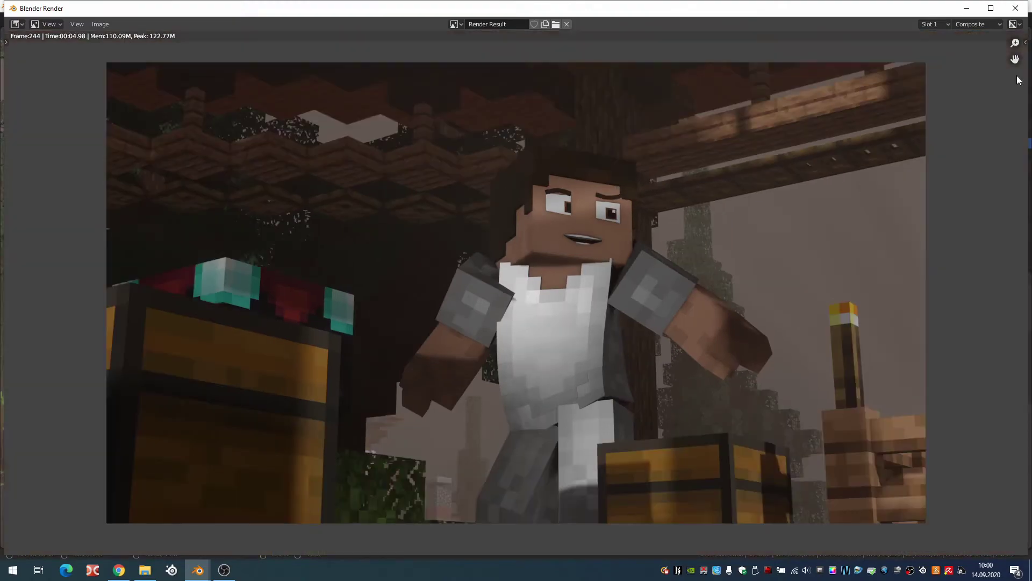
pyautogui.click(1015, 8)
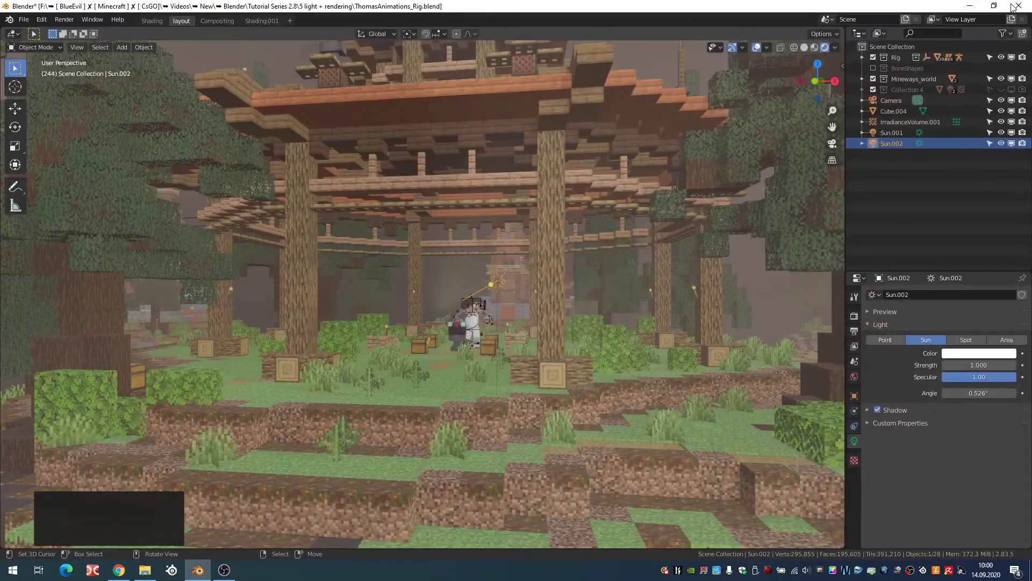
pyautogui.scroll(-10, 334, 234)
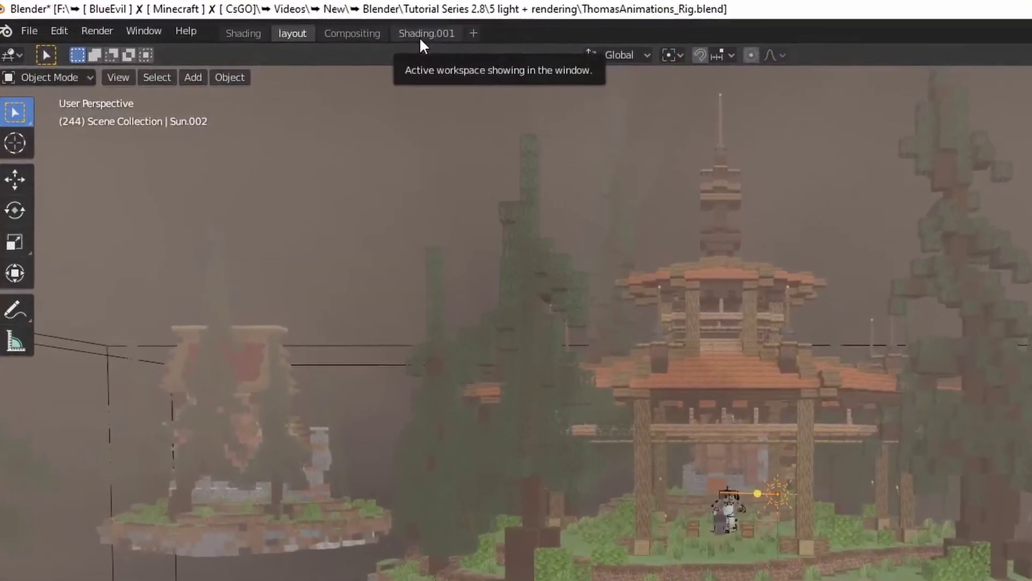
# - In the Shading workspace, switch the node editor to World and delete the Background node
pyautogui.click(421, 35)
pyautogui.click(185, 308)
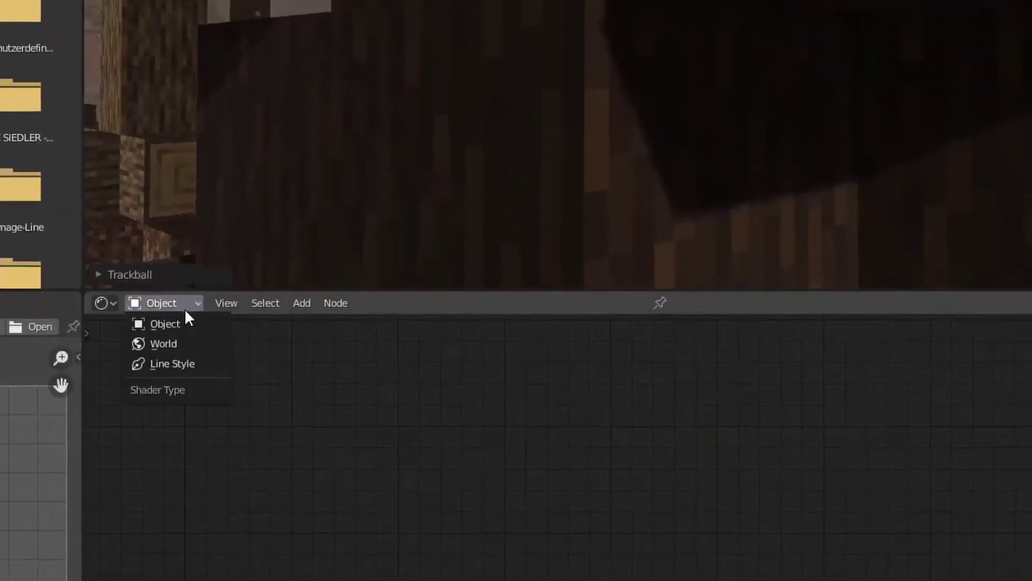
pyautogui.click(110, 218)
pyautogui.press('Home')
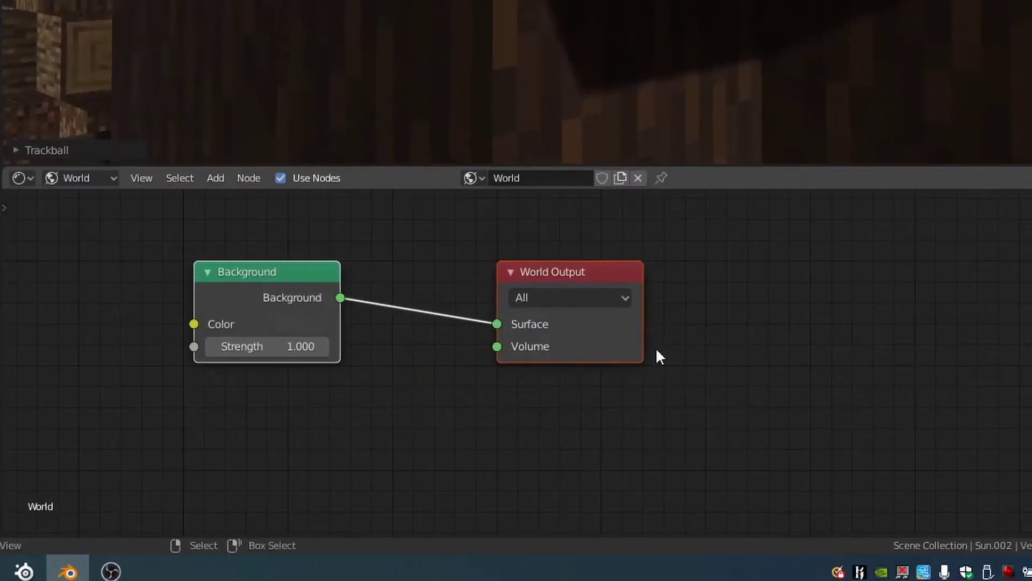
pyautogui.click(220, 278)
pyautogui.press('x')
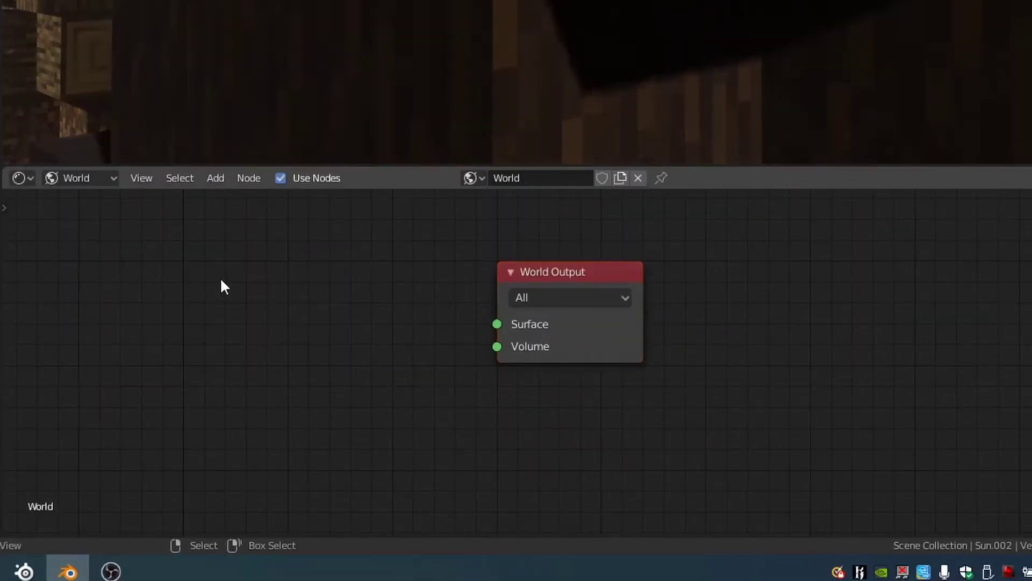
# - Add a Texture Coordinate node left of the World Output
pyautogui.hotkey('shift', 'a')
pyautogui.write('et')
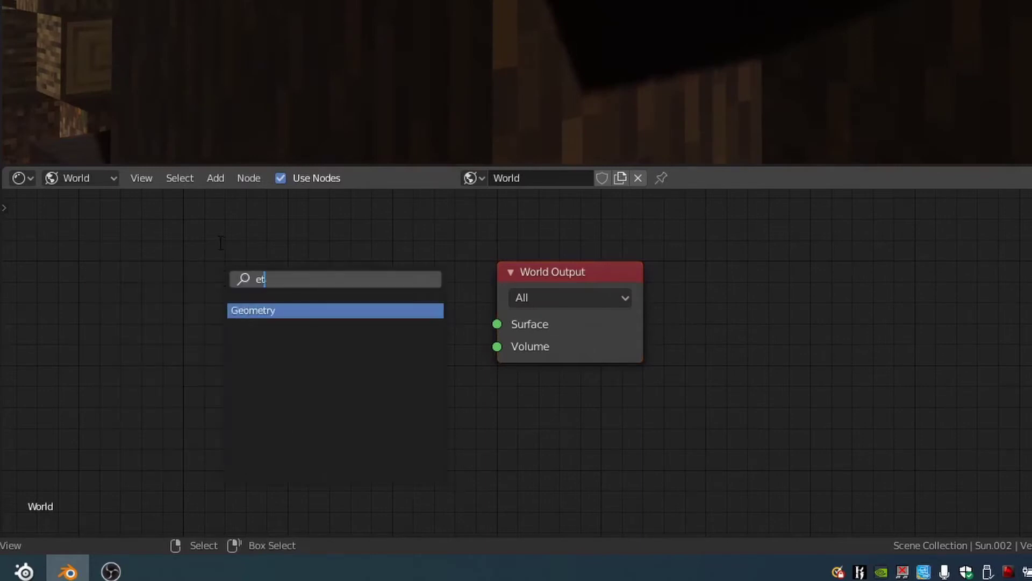
pyautogui.write('ee')
pyautogui.press('BackSpace')
pyautogui.press('BackSpace')
pyautogui.press('BackSpace')
pyautogui.press('BackSpace')
pyautogui.write('tex')
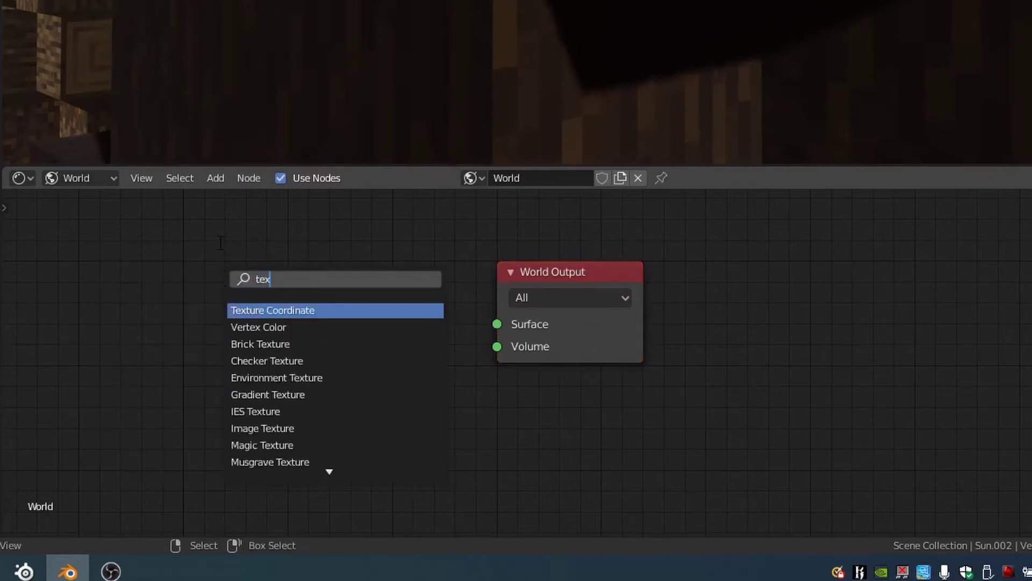
pyautogui.press('Return')
pyautogui.click(184, 234)
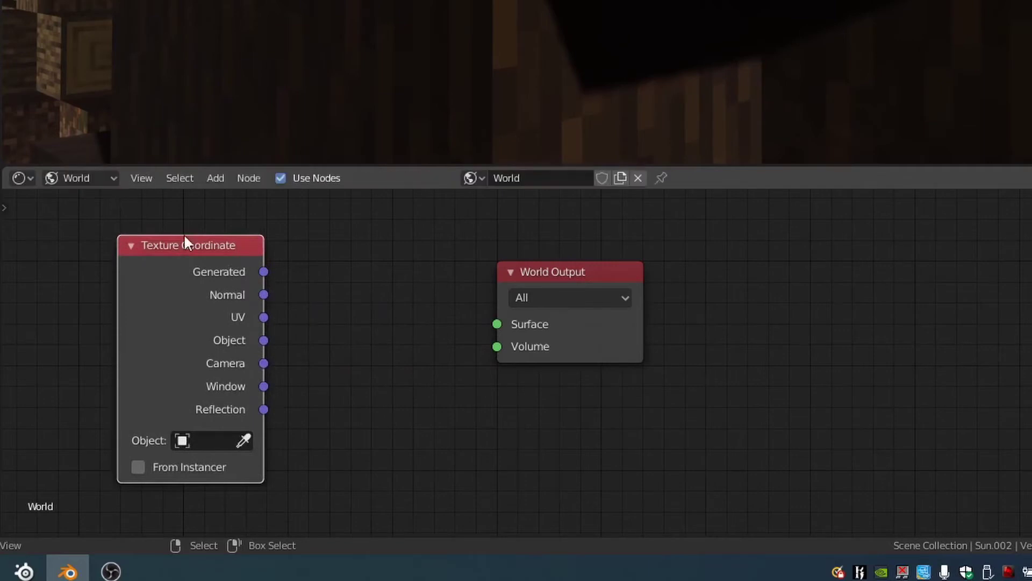
# - Add a Mapping node fed by the Generated coordinates of Texture Coordinate
pyautogui.hotkey('shift', 'a')
pyautogui.write('mapp')
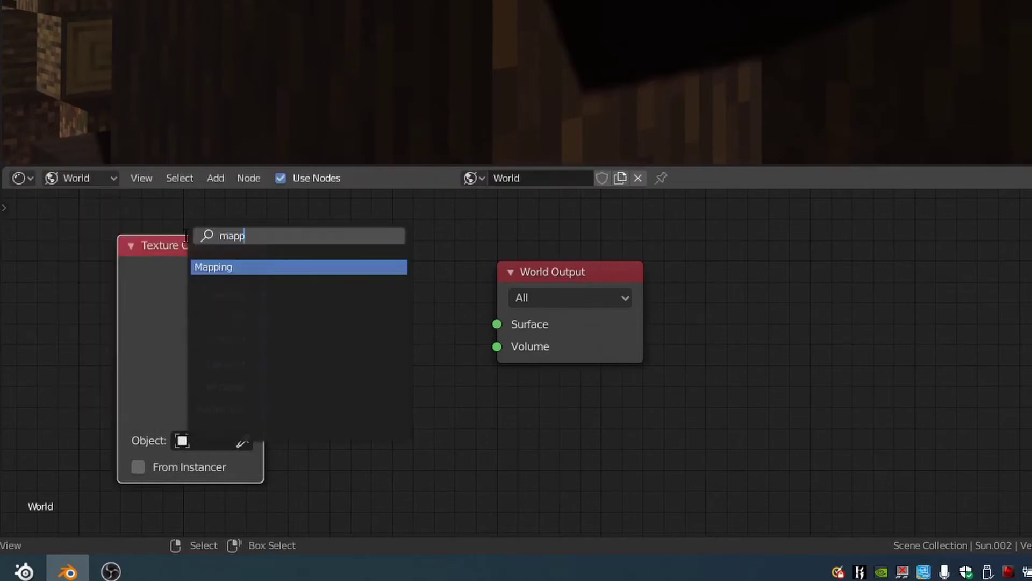
pyautogui.press('Return')
pyautogui.click(310, 248)
pyautogui.click(264, 273)
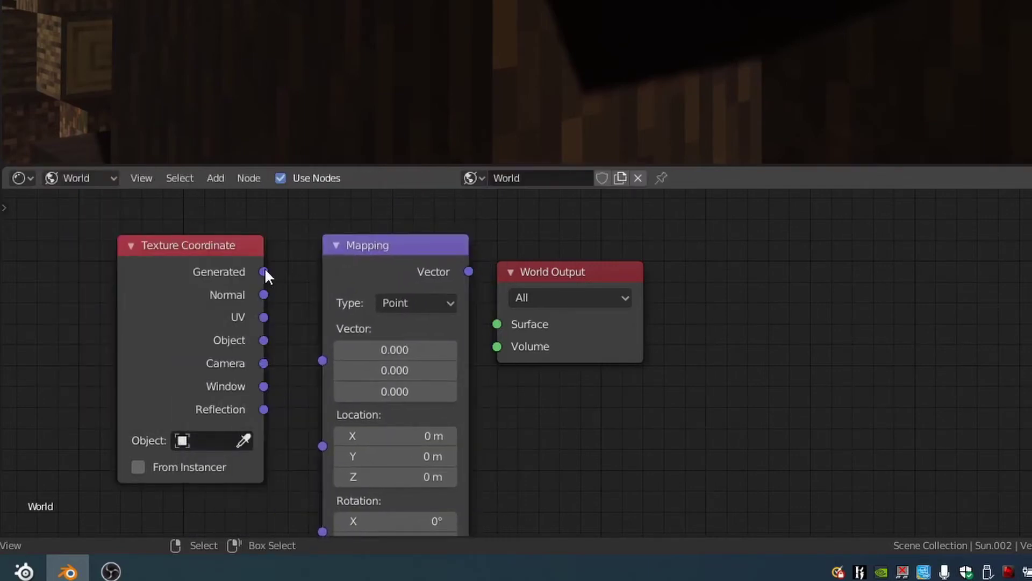
pyautogui.moveTo(265, 270)
pyautogui.mouseDown()
pyautogui.moveTo(322, 378)
pyautogui.moveTo(323, 360)
pyautogui.mouseUp()
pyautogui.moveTo(407, 246); pyautogui.dragTo(361, 241)
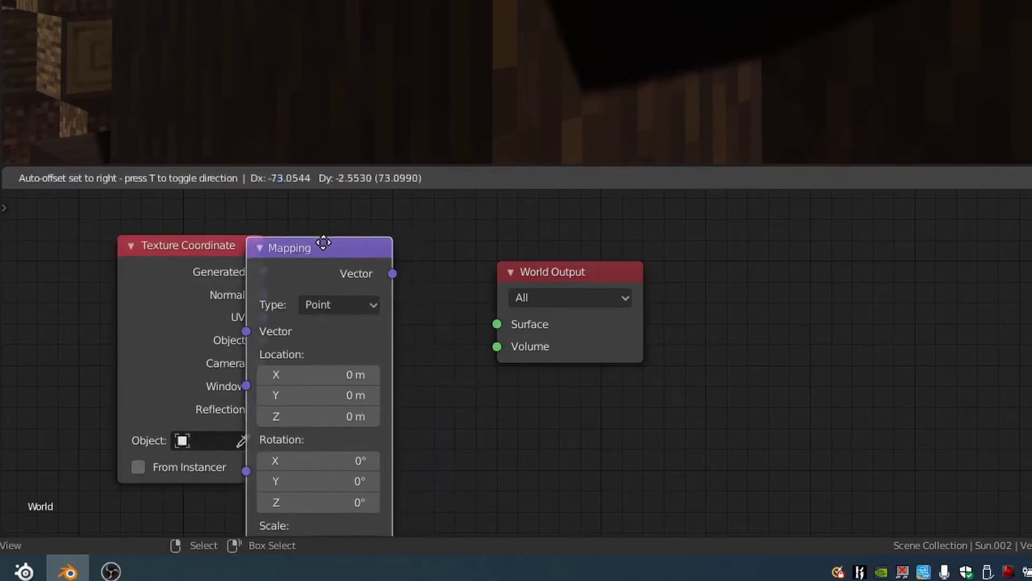
# - Add an Image Texture node driven by Mapping, with its Color feeding the world Surface
pyautogui.hotkey('shift', 'a')
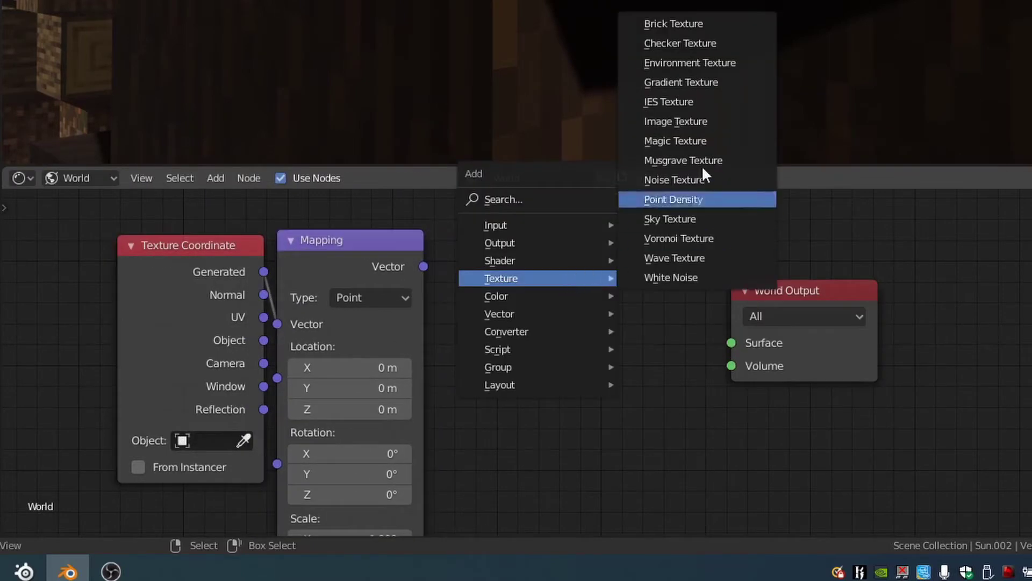
pyautogui.click(699, 121)
pyautogui.click(431, 278)
pyautogui.click(430, 362)
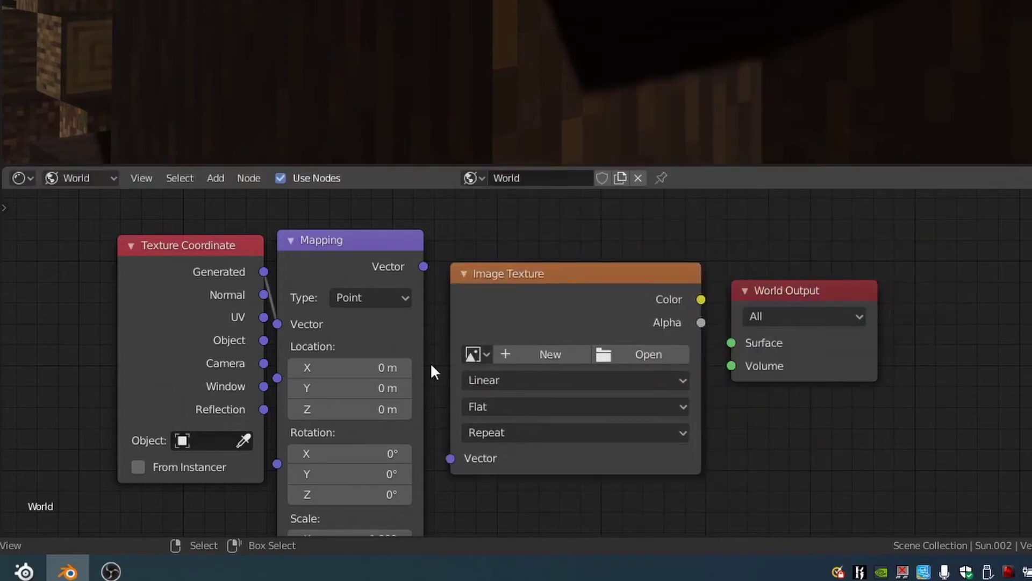
pyautogui.moveTo(424, 266)
pyautogui.mouseDown()
pyautogui.moveTo(455, 460)
pyautogui.moveTo(447, 450)
pyautogui.mouseUp()
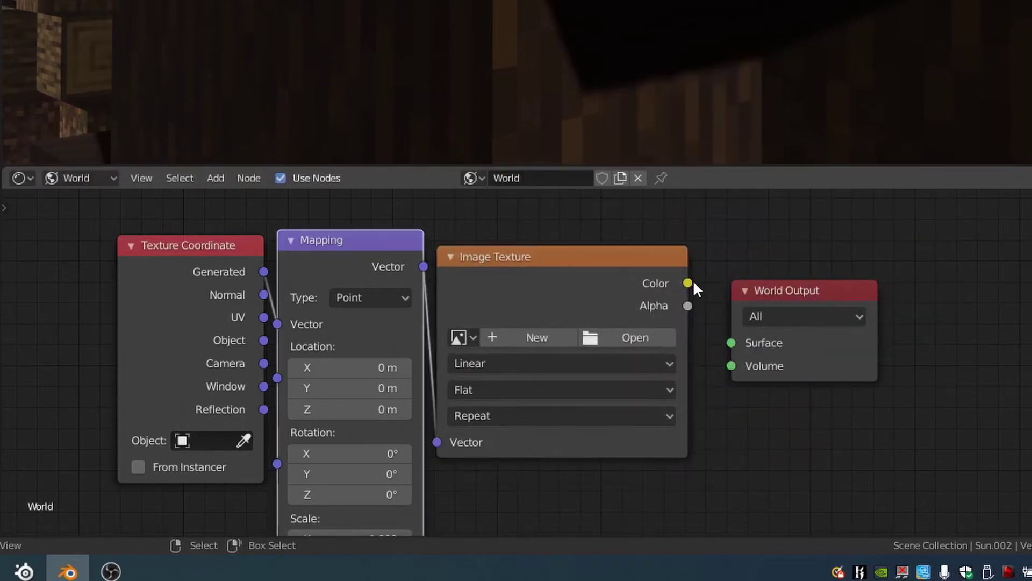
pyautogui.moveTo(688, 284); pyautogui.dragTo(751, 356)
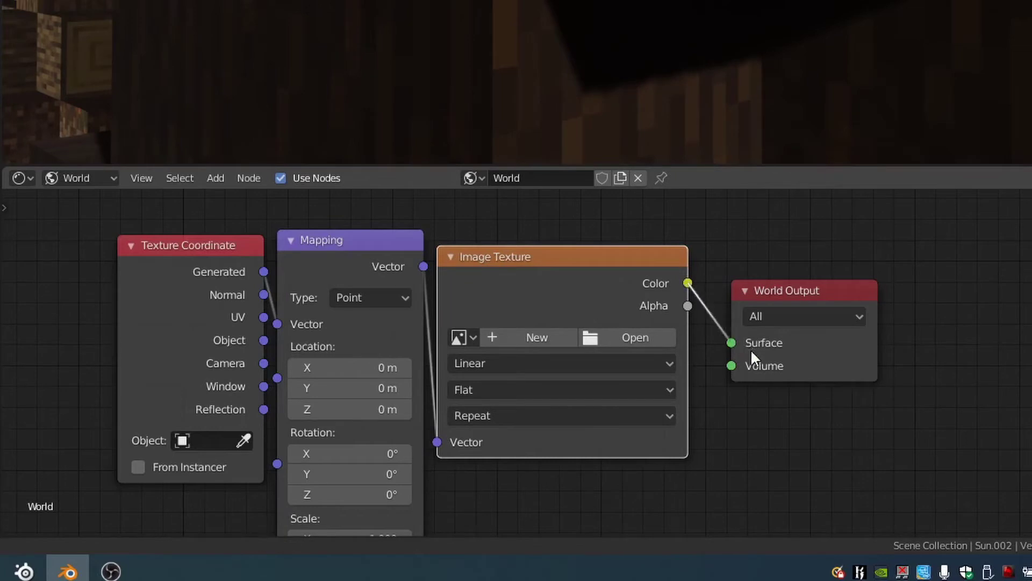
# - Insert a Background node between the Image Texture and World Output, tidying the layout
pyautogui.hotkey('shift', 'a')
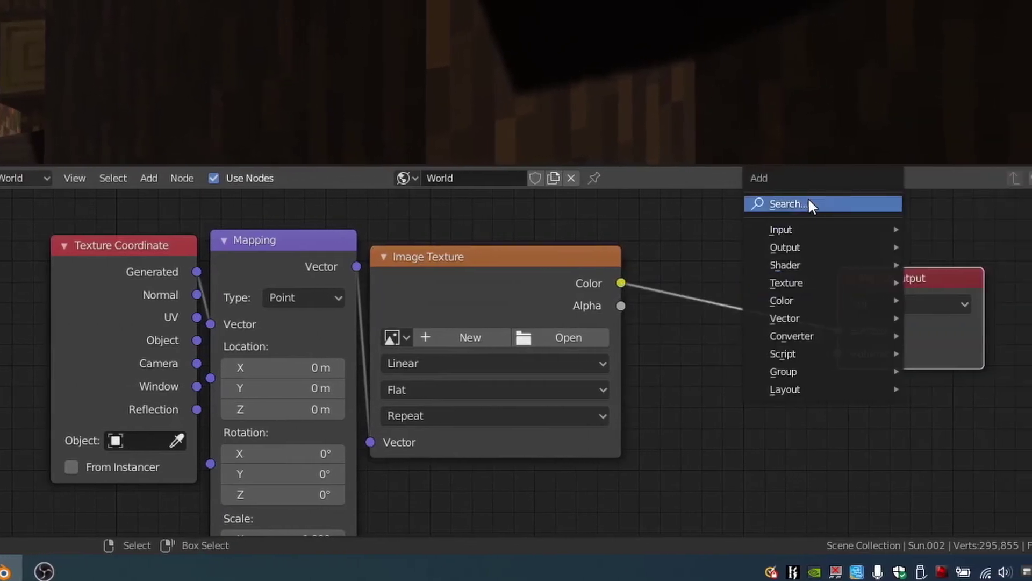
pyautogui.click(808, 201)
pyautogui.write('bac')
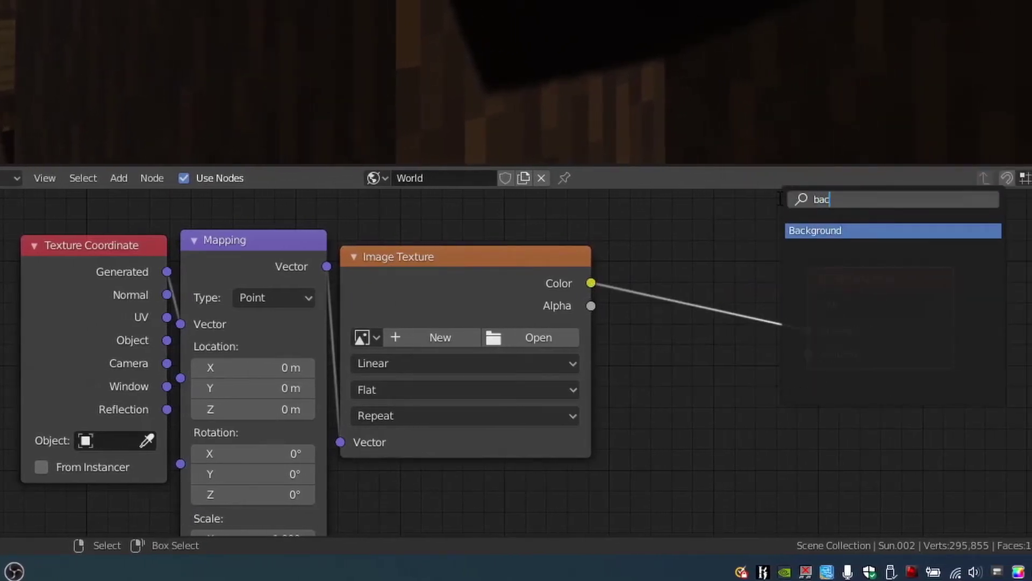
pyautogui.press('Return')
pyautogui.click(676, 268)
pyautogui.moveTo(468, 278); pyautogui.dragTo(482, 268)
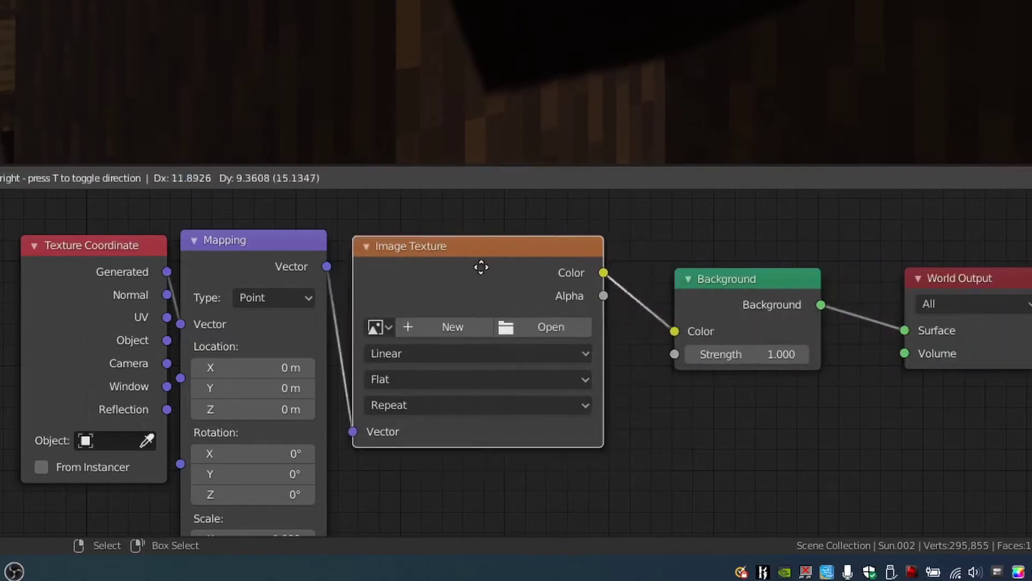
pyautogui.click(482, 267)
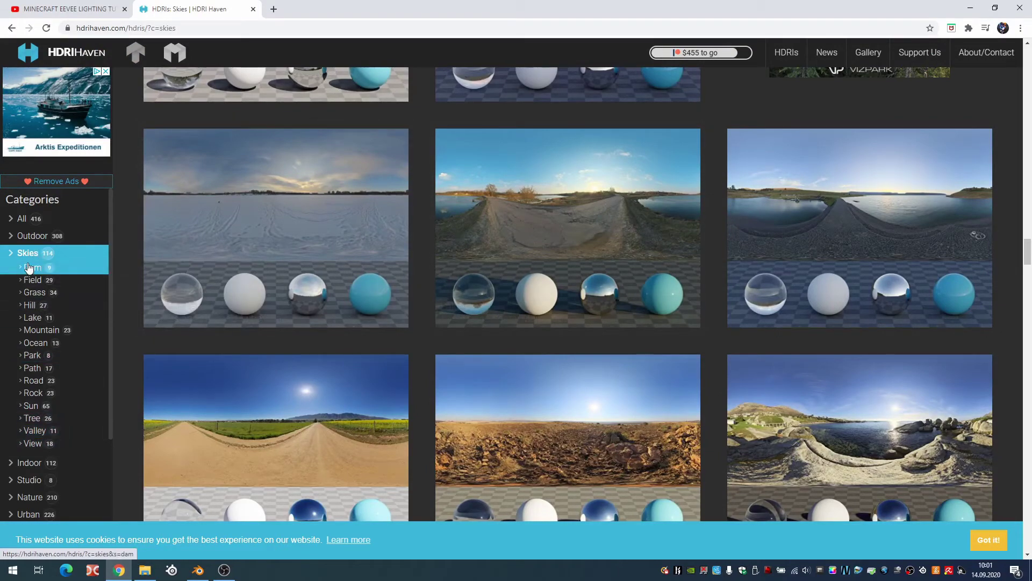
# - Browse HDRI Haven's Skies category and open the Yellow Field HDRI page
pyautogui.scroll(-4, 565, 372)
pyautogui.scroll(-3, 391, 440)
pyautogui.scroll(-3, 583, 339)
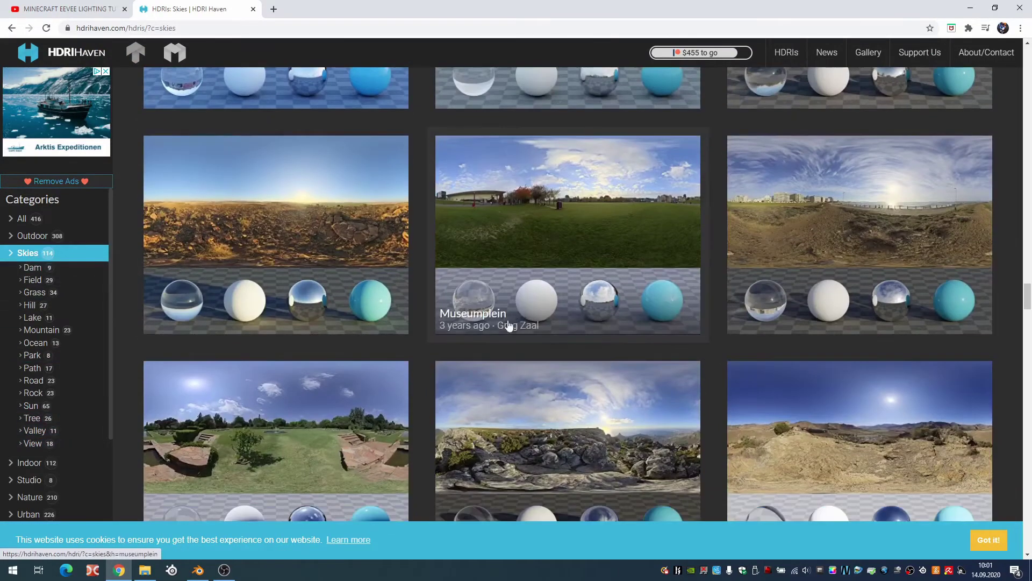
pyautogui.scroll(-3, 507, 325)
pyautogui.scroll(-3, 652, 325)
pyautogui.scroll(4, 652, 325)
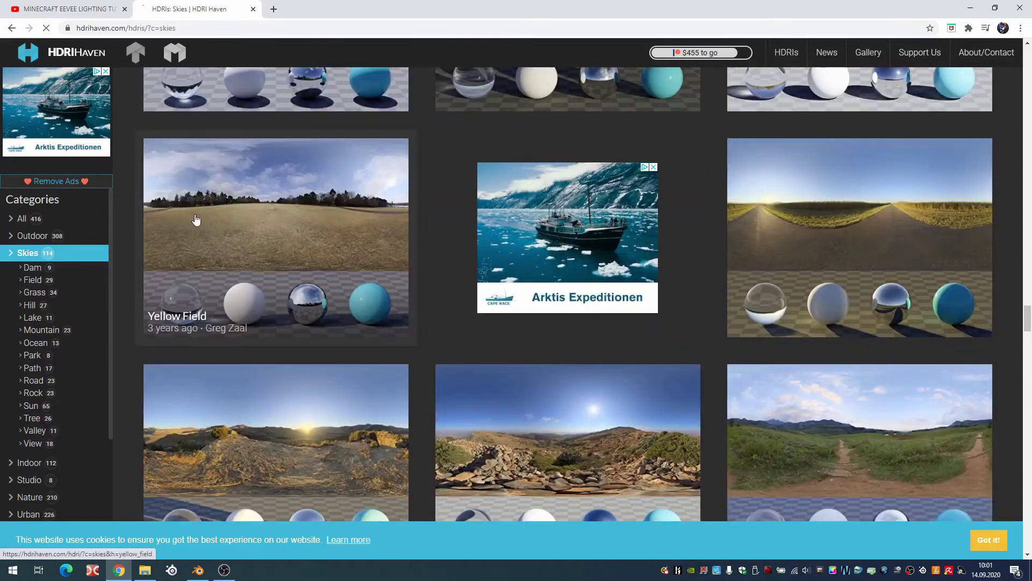
pyautogui.click(156, 168)
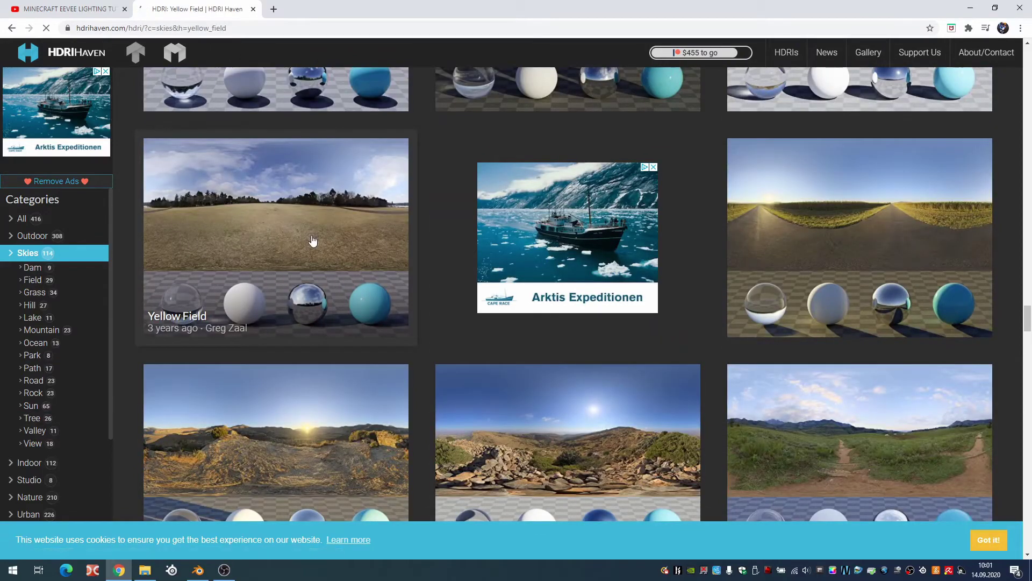
# - Download the 4k HDR version of Yellow Field and return to Blender
pyautogui.scroll(-8, 784, 322)
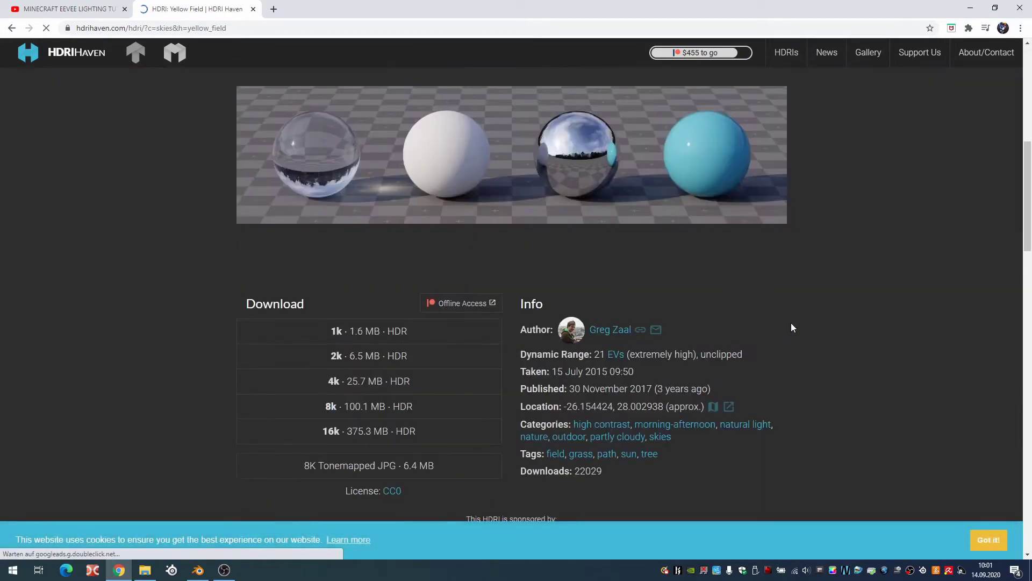
pyautogui.click(414, 382)
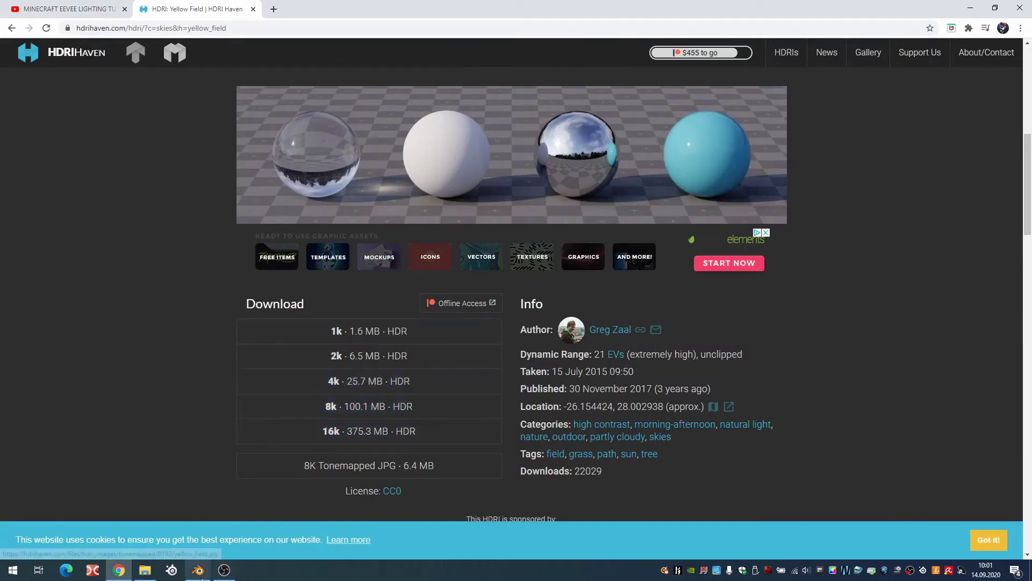
pyautogui.hotkey('alt', 'Tab')
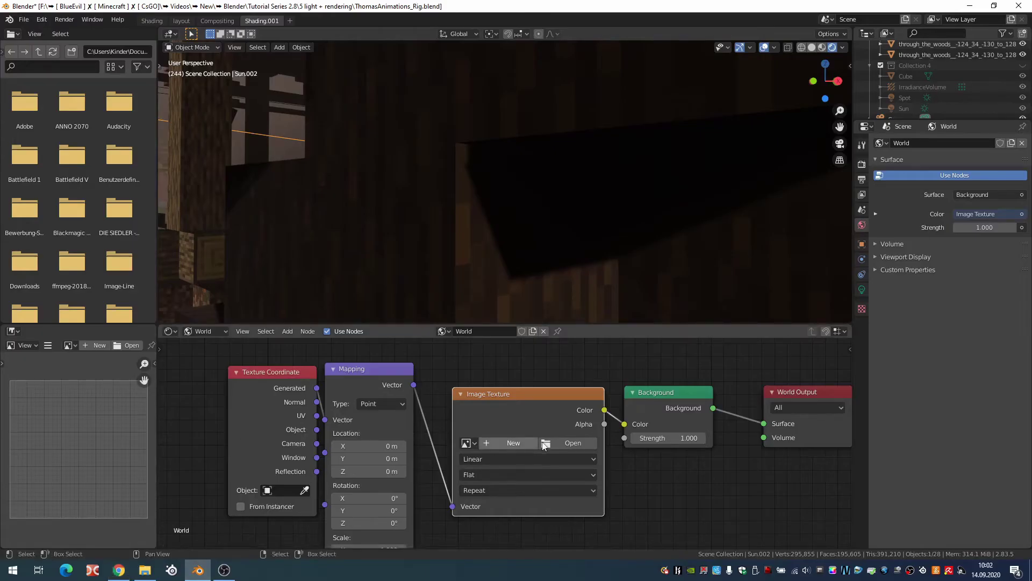
# - Load white_cliff_top_4k.hdr into the Image Texture and show the world HDRI in the viewport
pyautogui.click(550, 441)
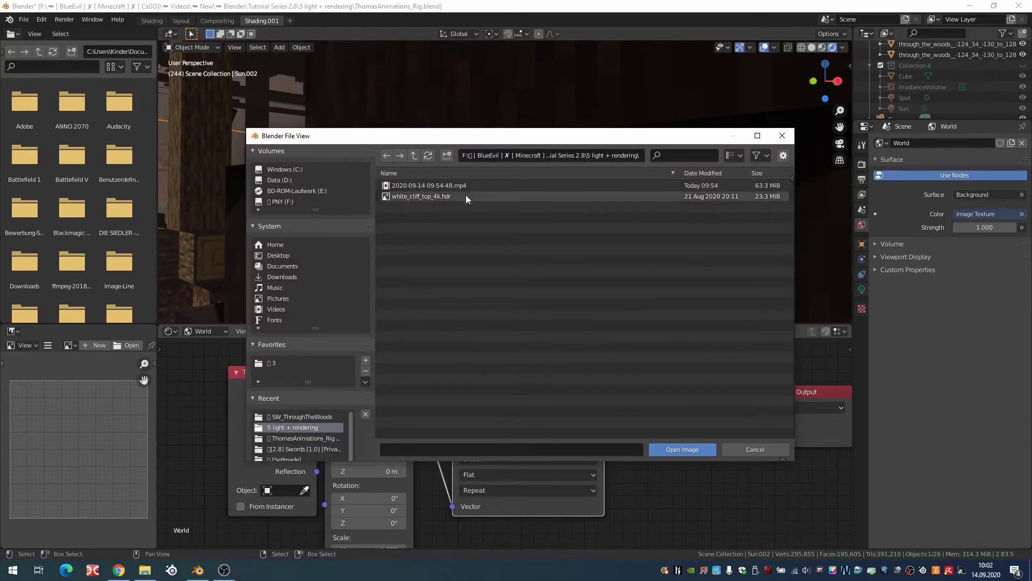
pyautogui.doubleClick(450, 199)
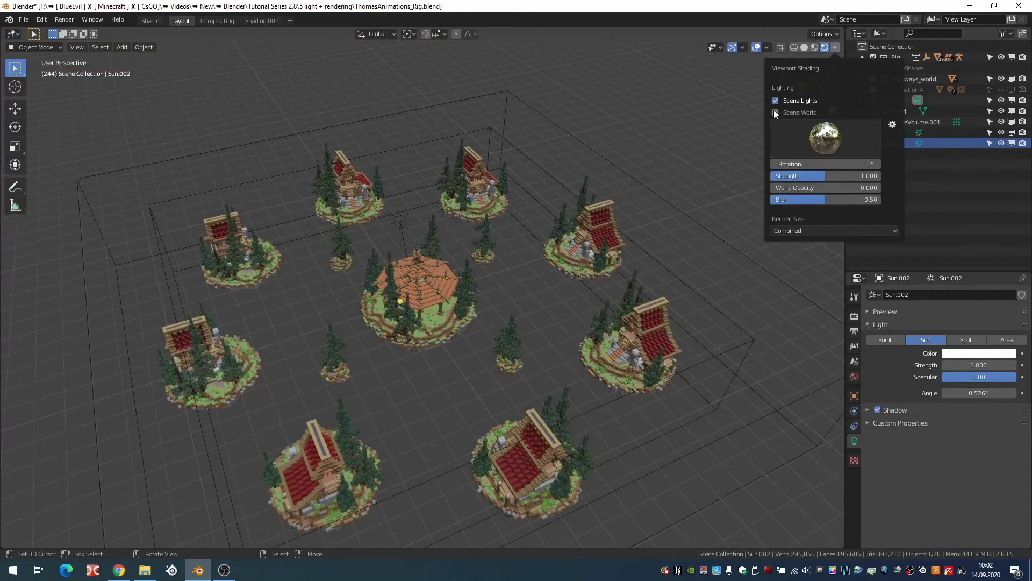
pyautogui.click(774, 112)
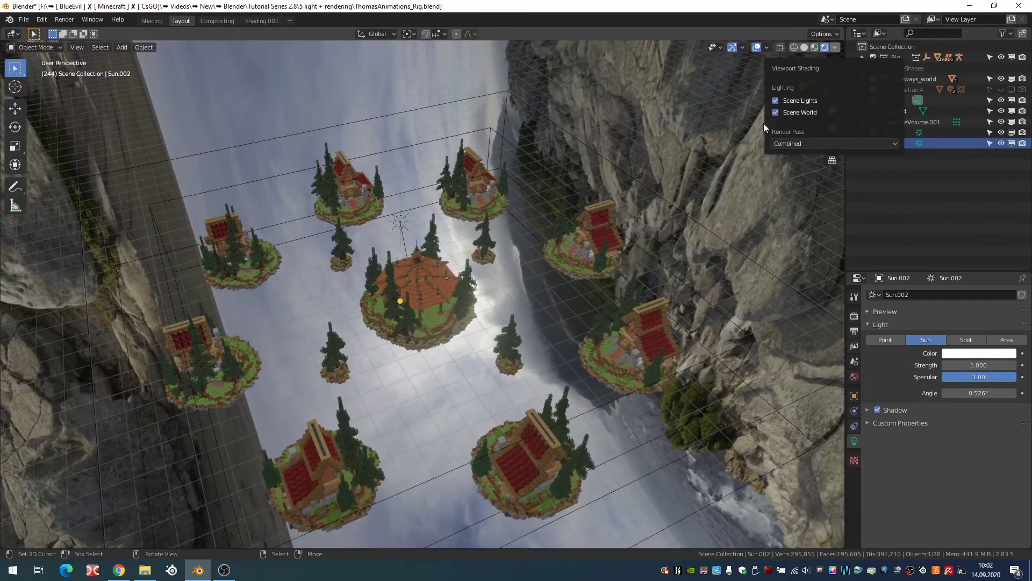
pyautogui.moveTo(764, 124)
pyautogui.mouseDown(button='middle')
pyautogui.moveTo(612, 217)
pyautogui.moveTo(439, 191)
pyautogui.mouseUp(button='middle')
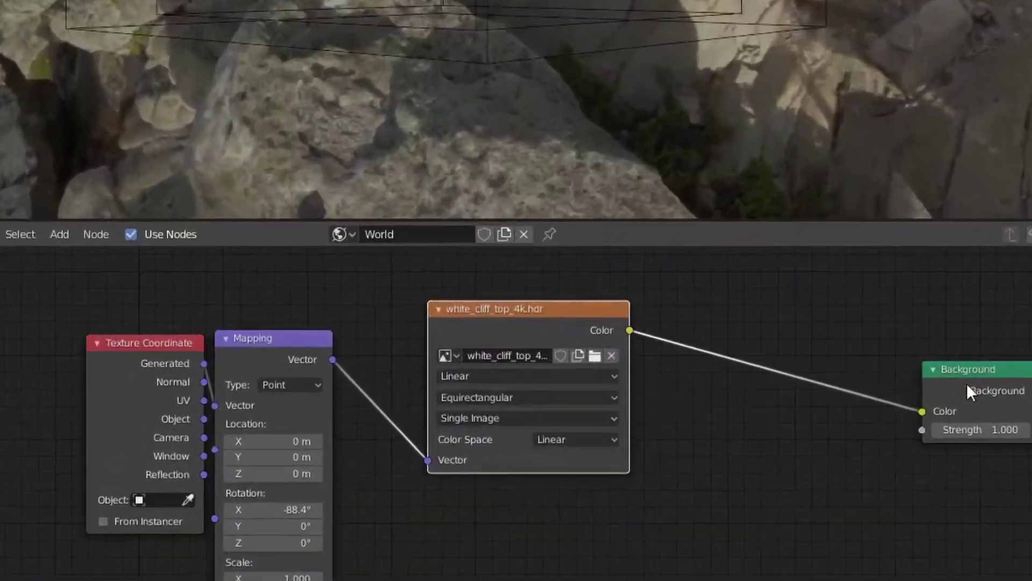
# - Move the Background node closer to the texture; an Environment Texture node is started but cancelled
pyautogui.moveTo(852, 389); pyautogui.dragTo(691, 359)
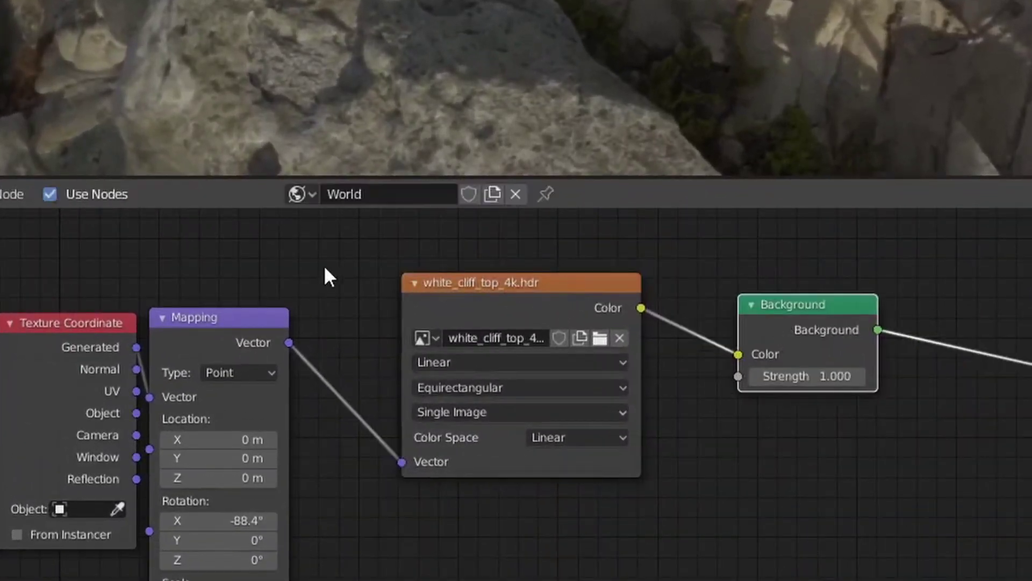
pyautogui.hotkey('shift', 'a')
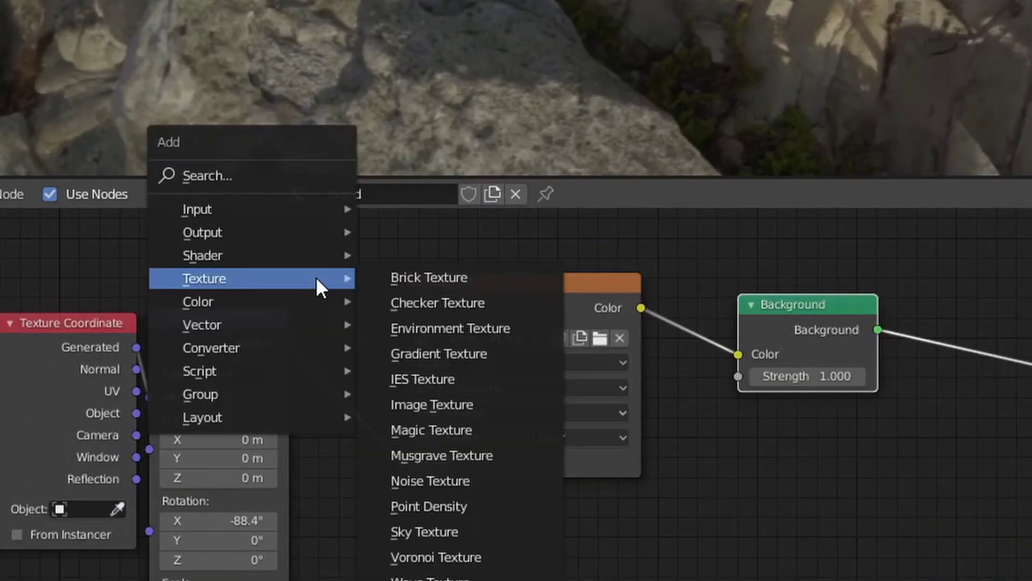
pyautogui.click(537, 325)
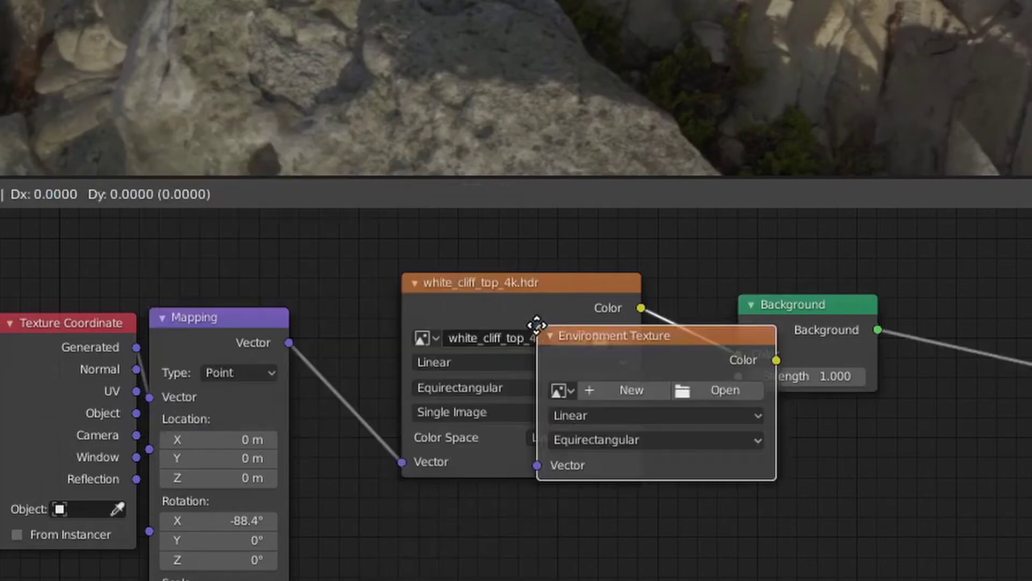
pyautogui.press('Escape')
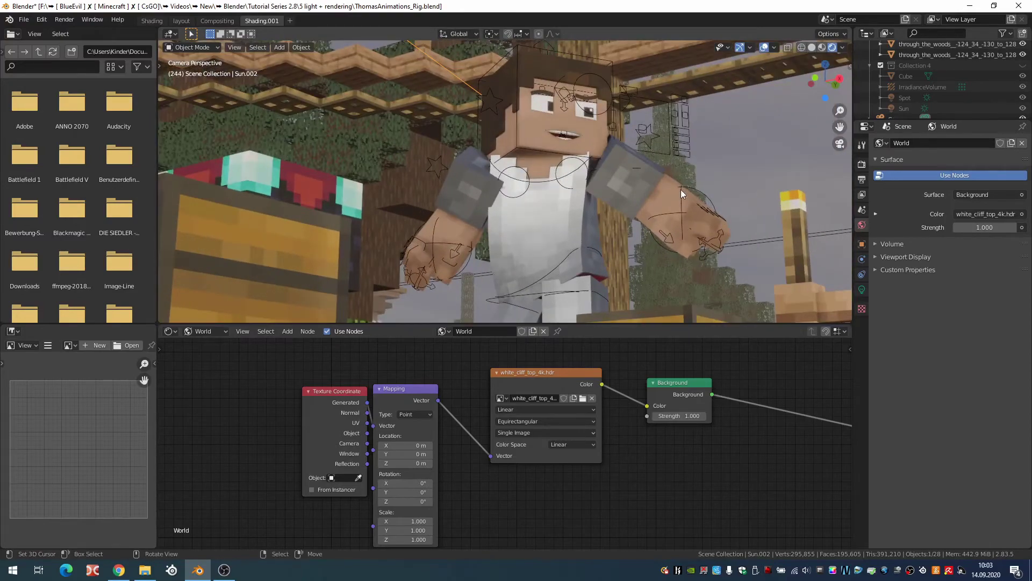
# - Orbit the lit scene, return to camera view, and show Eevee render settings in the Layout workspace
pyautogui.moveTo(681, 189)
pyautogui.mouseDown(button='middle')
pyautogui.moveTo(560, 200)
pyautogui.moveTo(759, 206)
pyautogui.moveTo(767, 266)
pyautogui.moveTo(613, 259)
pyautogui.moveTo(570, 244)
pyautogui.moveTo(579, 251)
pyautogui.mouseUp(button='middle')
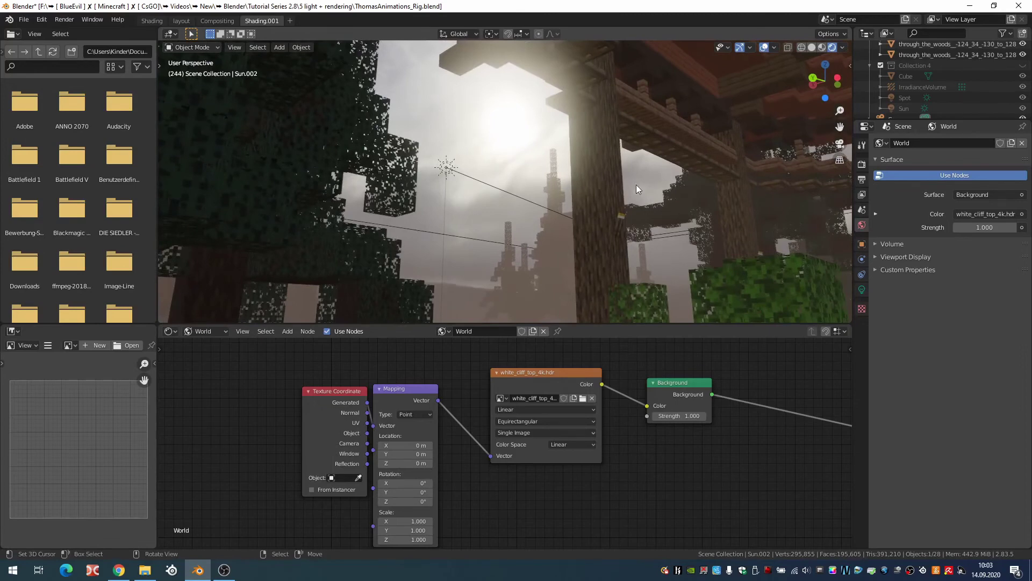
pyautogui.press('KP_0')
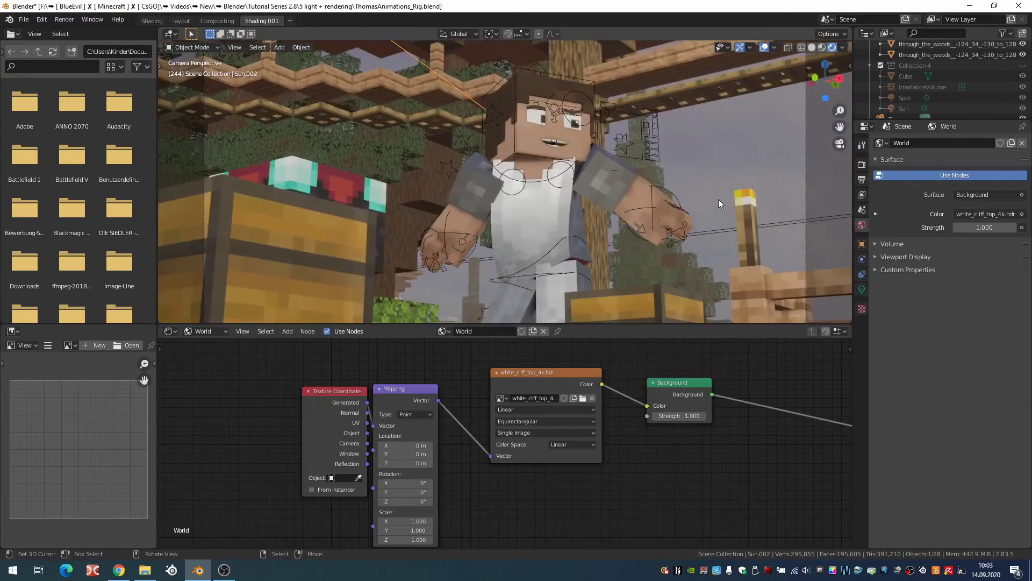
pyautogui.click(185, 21)
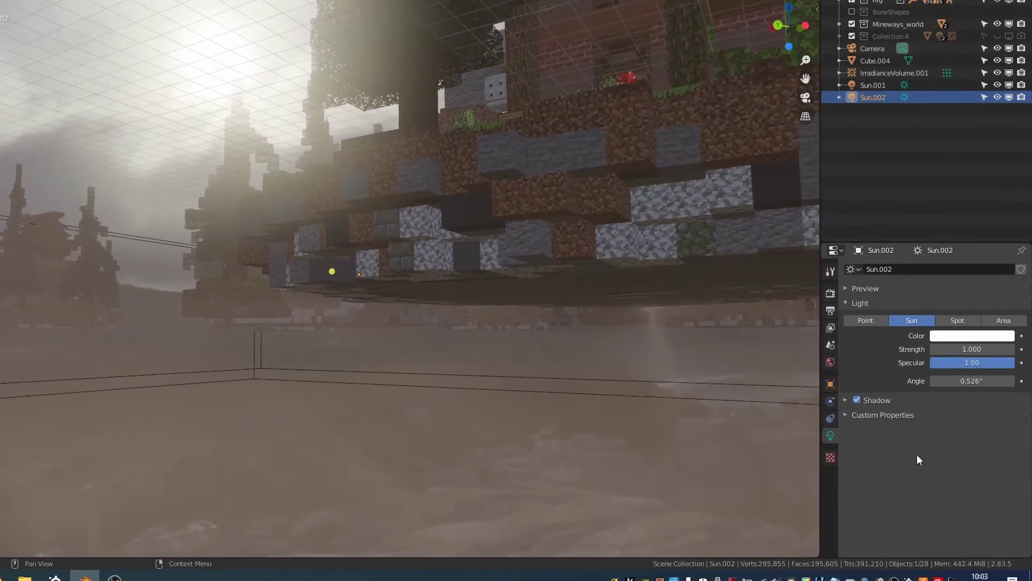
pyautogui.click(842, 304)
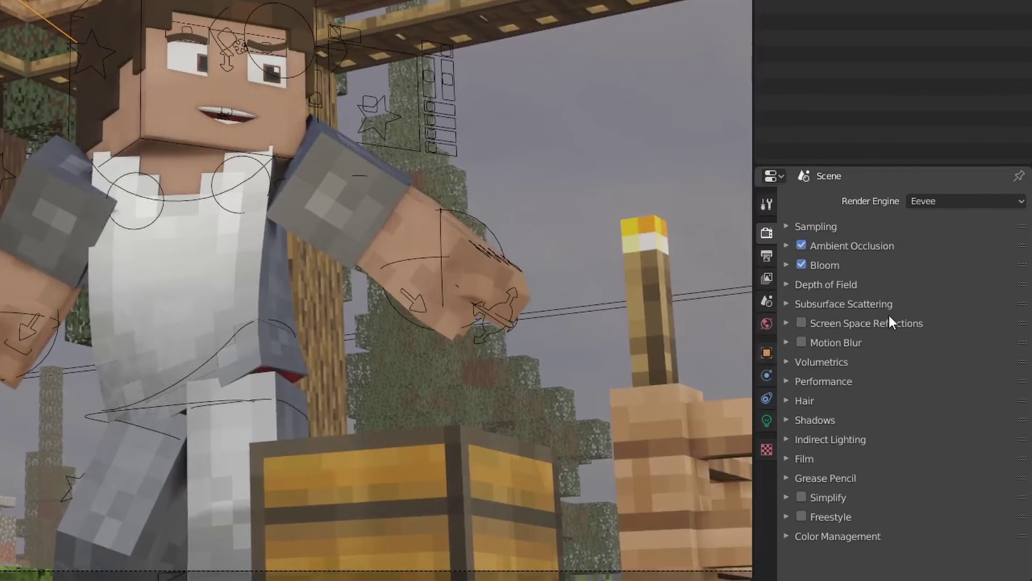
# - Lower the Resolution % slider in Output Properties for the 1920 × 1080 render
pyautogui.click(862, 306)
pyautogui.click(766, 256)
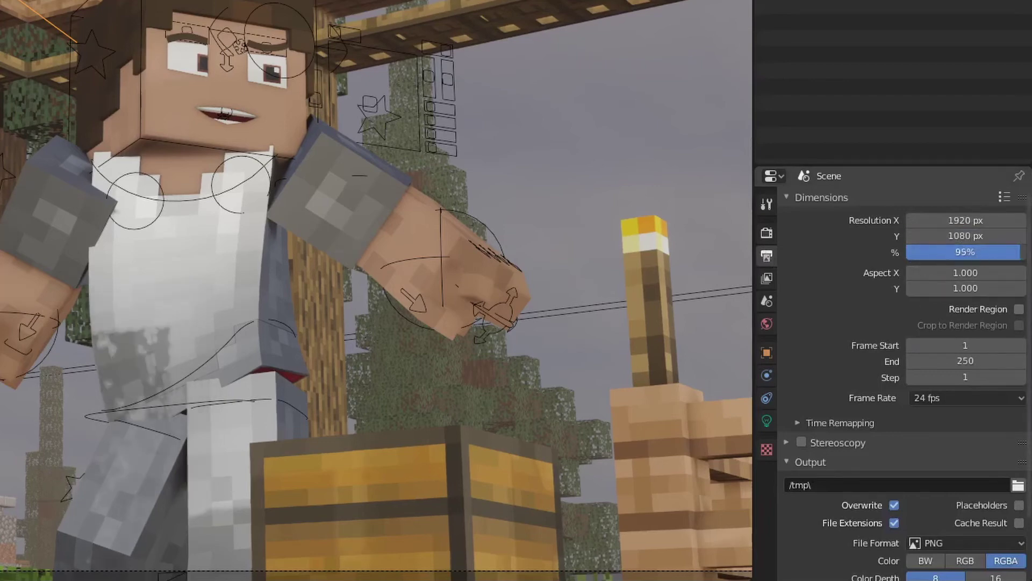
pyautogui.moveTo(981, 252)
pyautogui.mouseDown()
pyautogui.moveTo(941, 253)
pyautogui.moveTo(951, 252)
pyautogui.mouseUp()
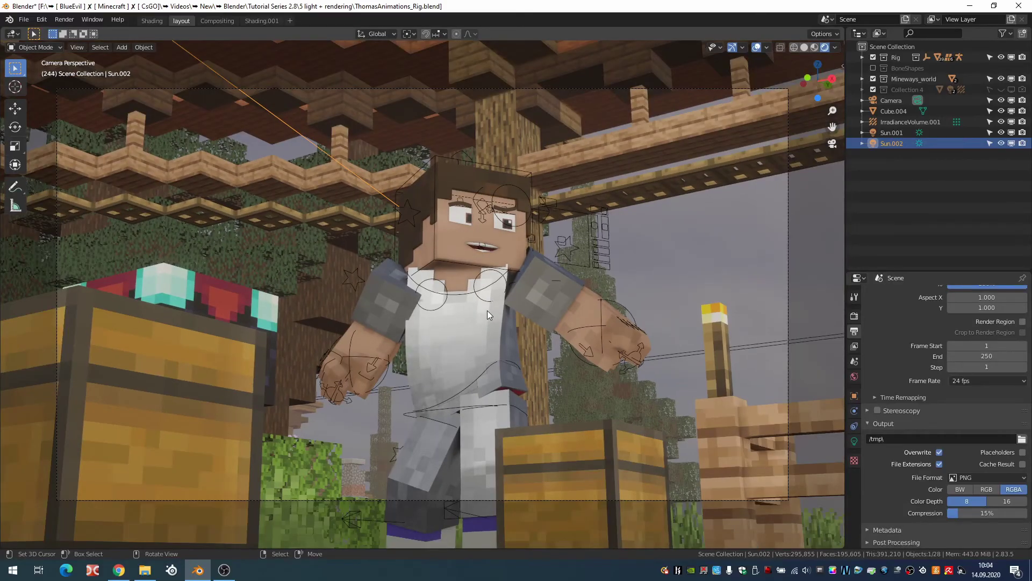
# - Render the camera view with F12 and save the image as render.png
pyautogui.press('F12')
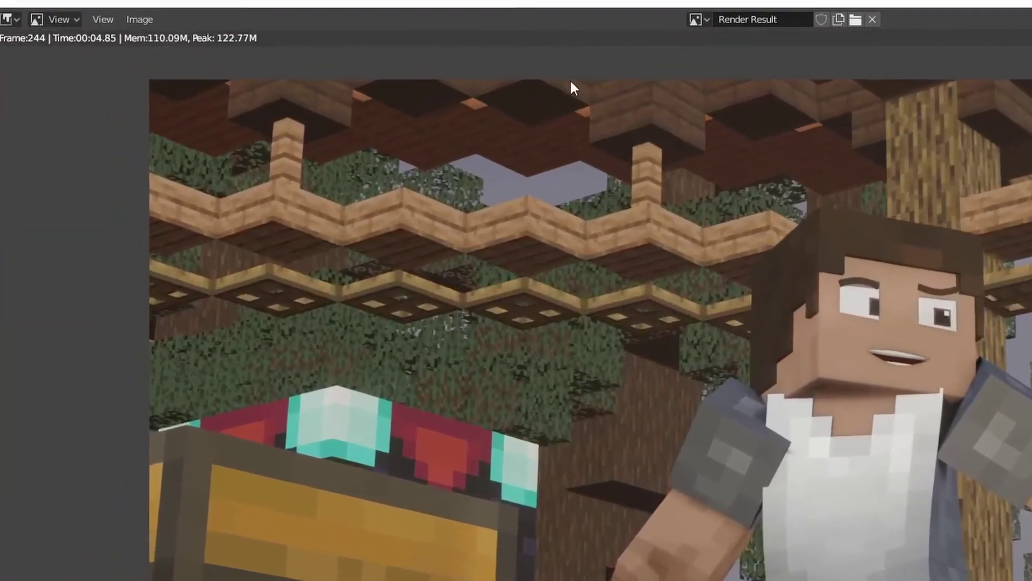
pyautogui.click(139, 20)
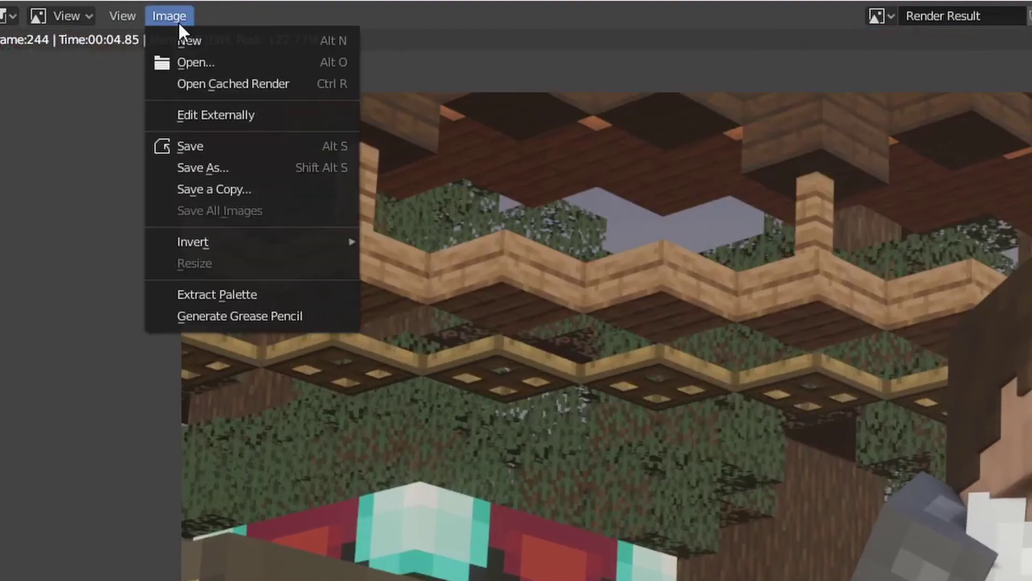
pyautogui.click(221, 146)
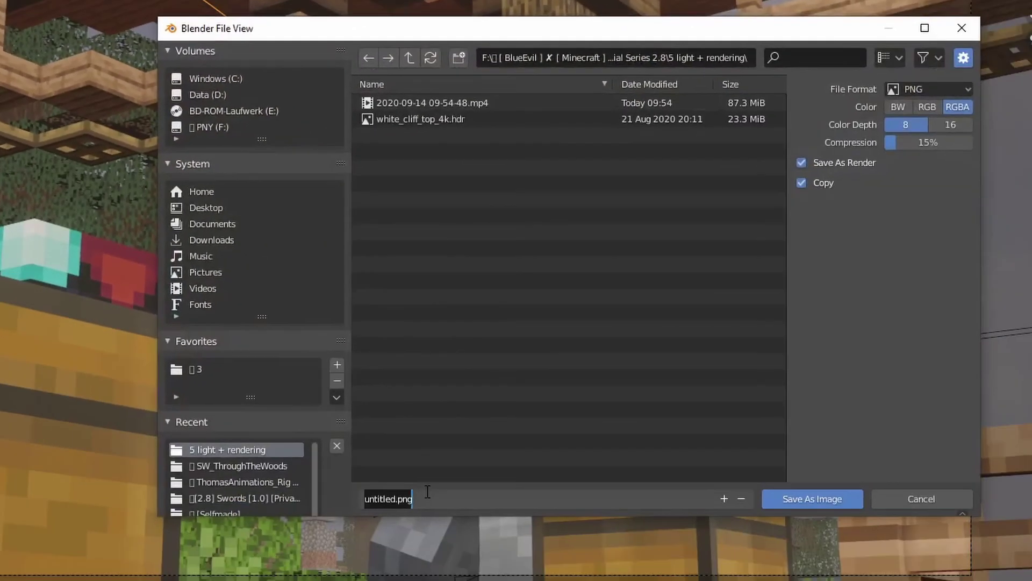
pyautogui.click(427, 492)
pyautogui.write('render')
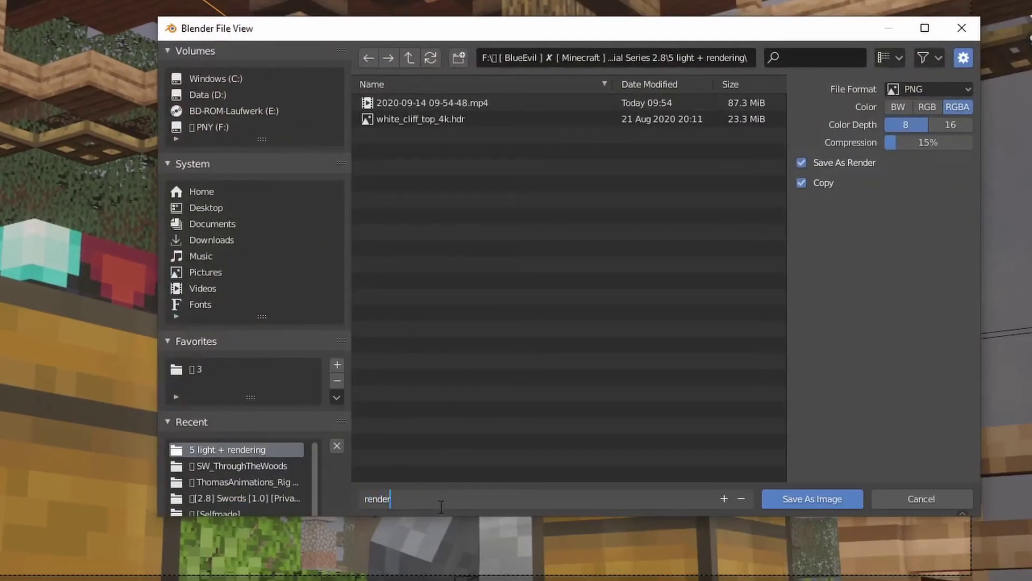
pyautogui.click(809, 499)
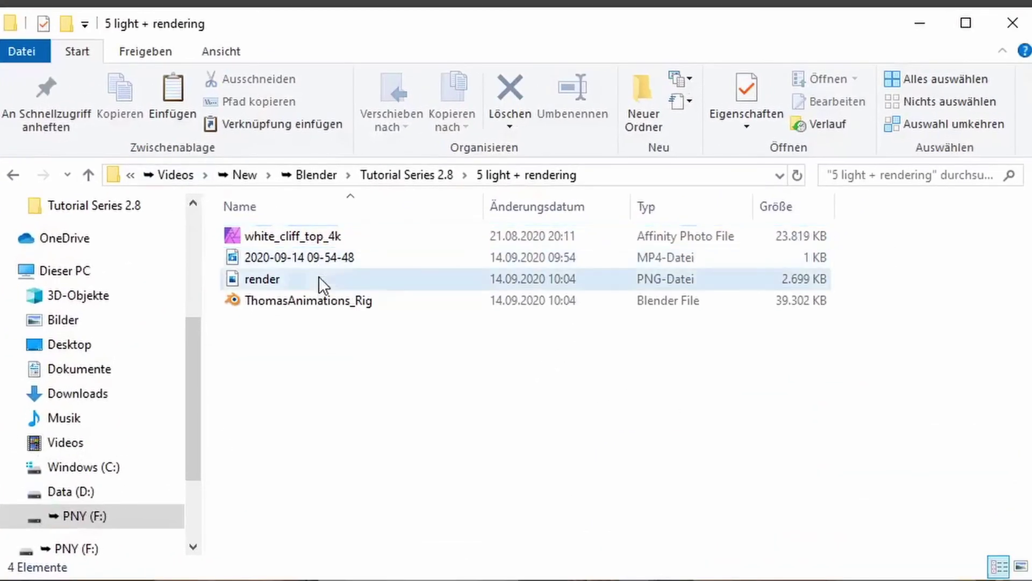
# - Select the 2,699 KB render PNG in the 5 light + rendering folder
pyautogui.click(339, 232)
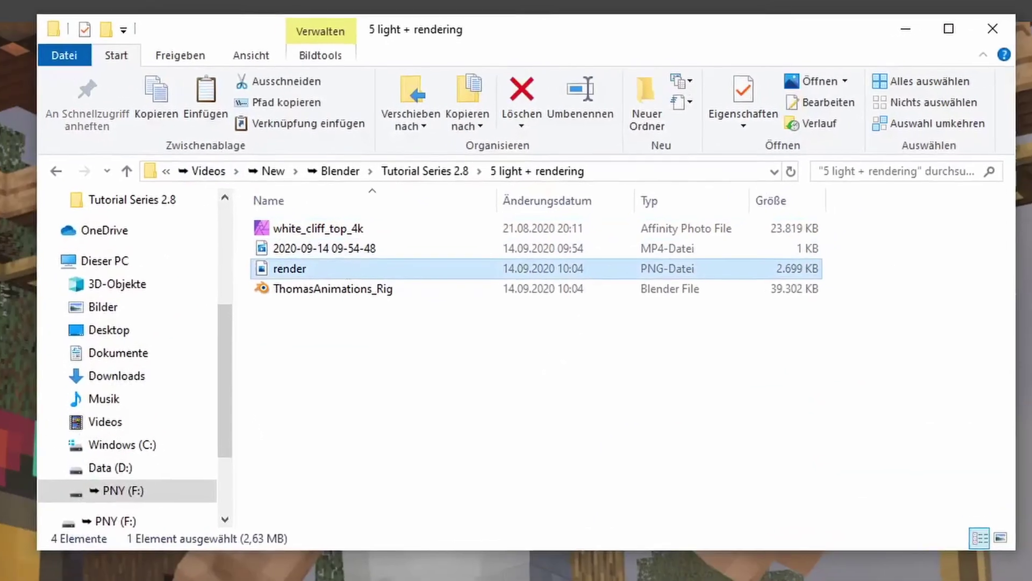